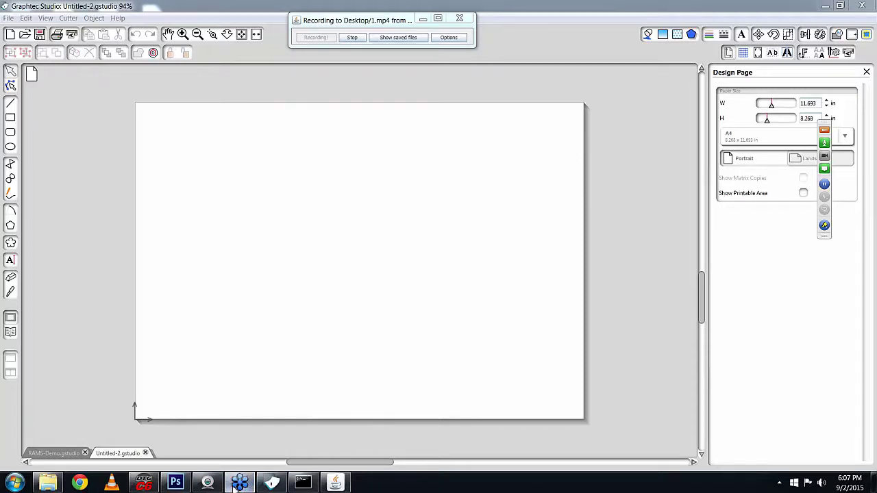
# Stop sharing the screen in the GoToWebinar control panel, resume showing it, and hide the control panel
pyautogui.click(825, 131)
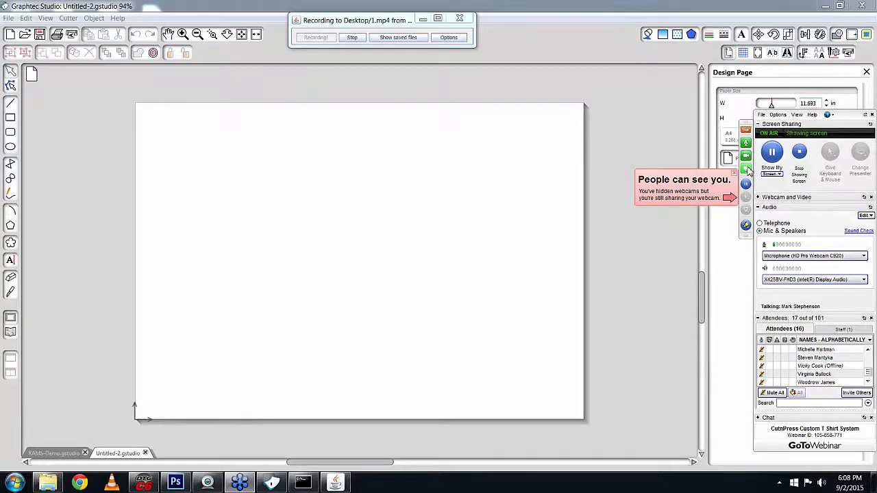
pyautogui.click(748, 172)
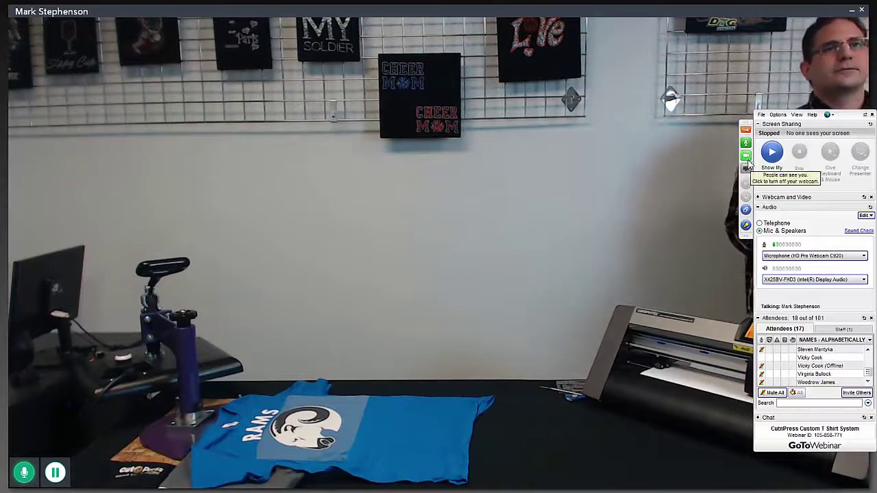
pyautogui.click(771, 152)
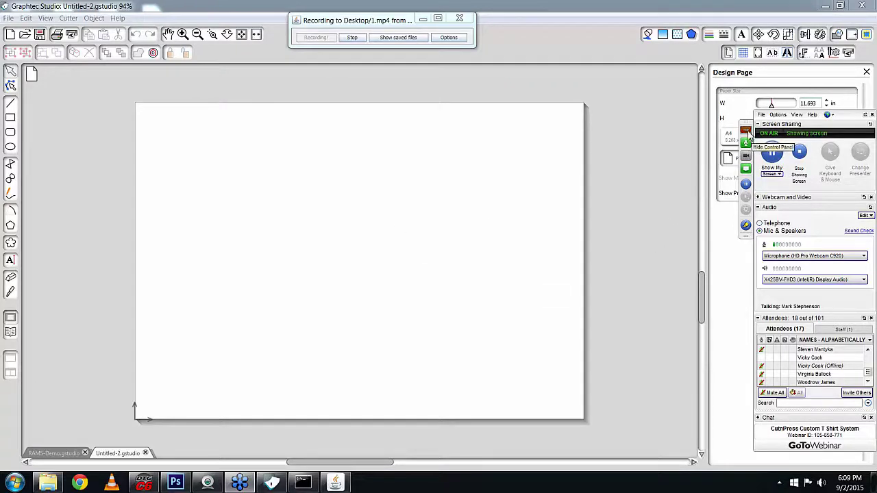
pyautogui.click(748, 131)
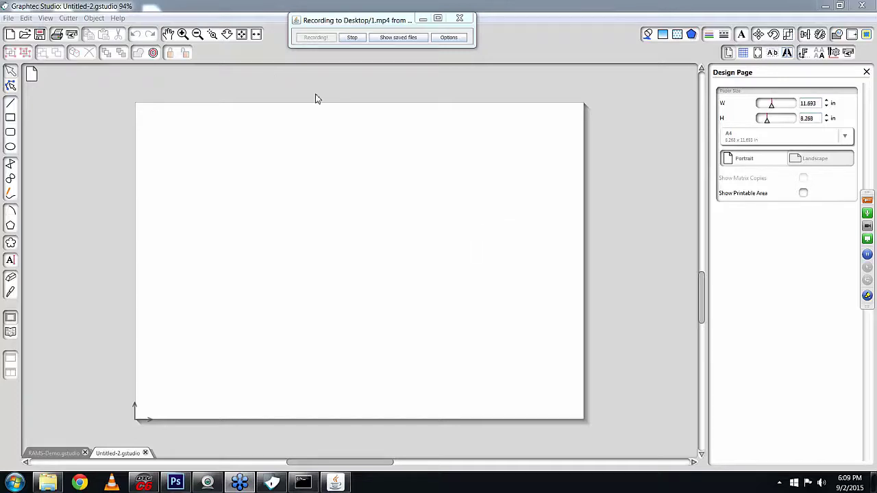
# Begin opening a file and browse the DVD RW Drive (E:) to the Rams folder inside ActionSprtsRVSD, Mascots
pyautogui.click(10, 19)
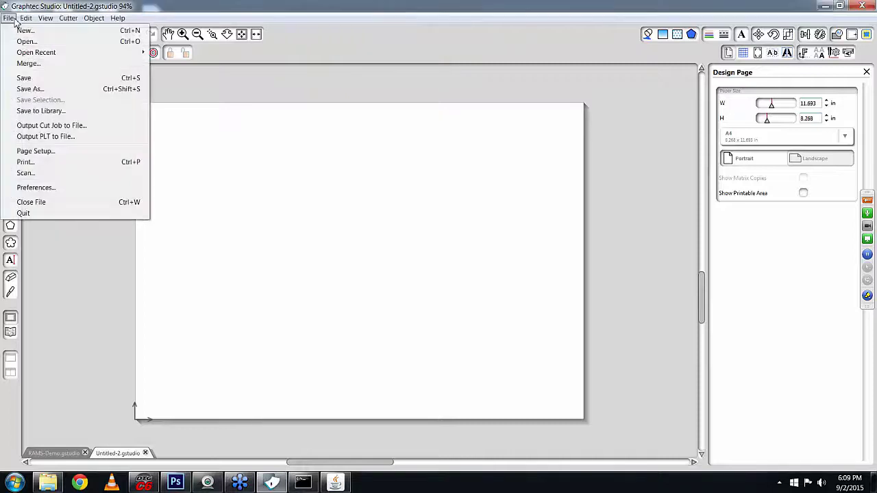
pyautogui.click(39, 42)
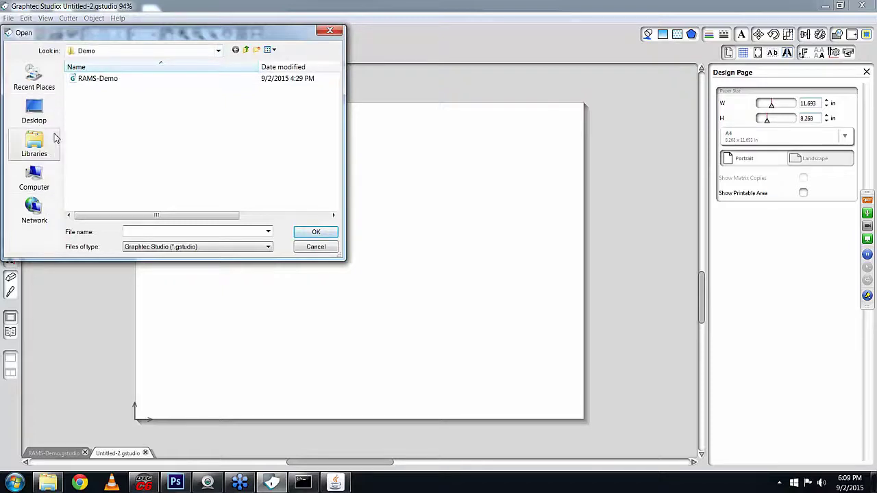
pyautogui.click(31, 180)
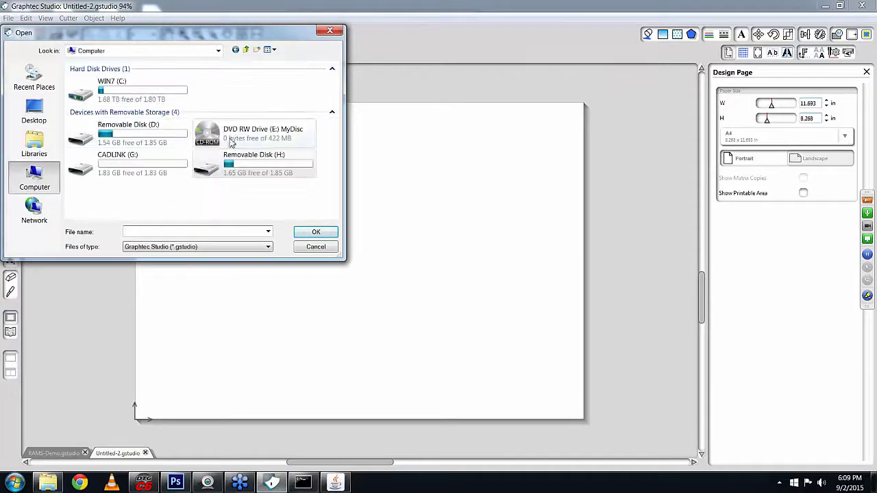
pyautogui.doubleClick(277, 140)
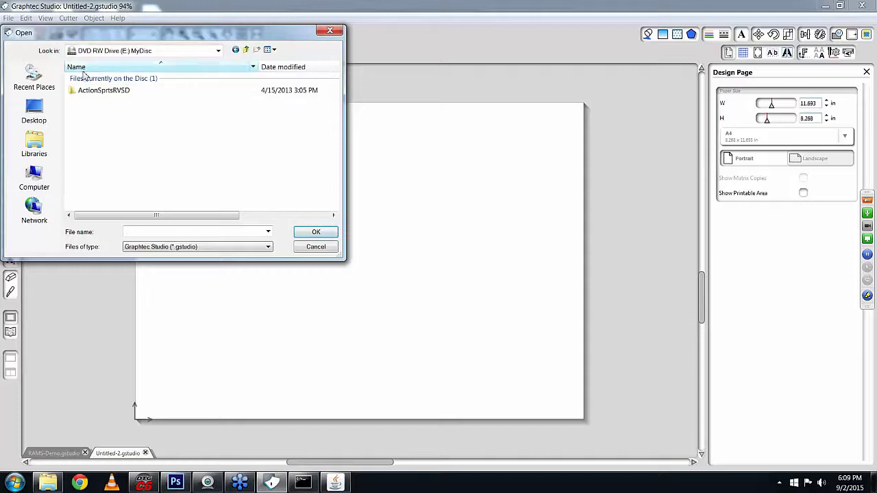
pyautogui.doubleClick(116, 92)
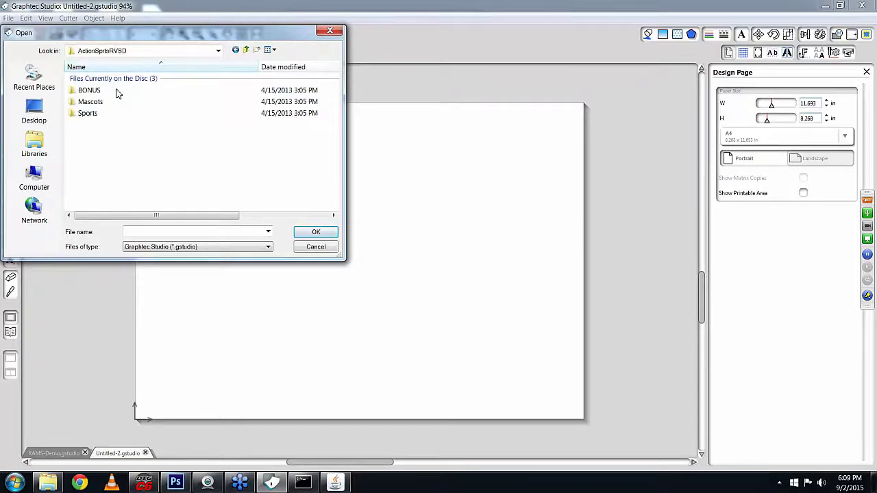
pyautogui.doubleClick(88, 102)
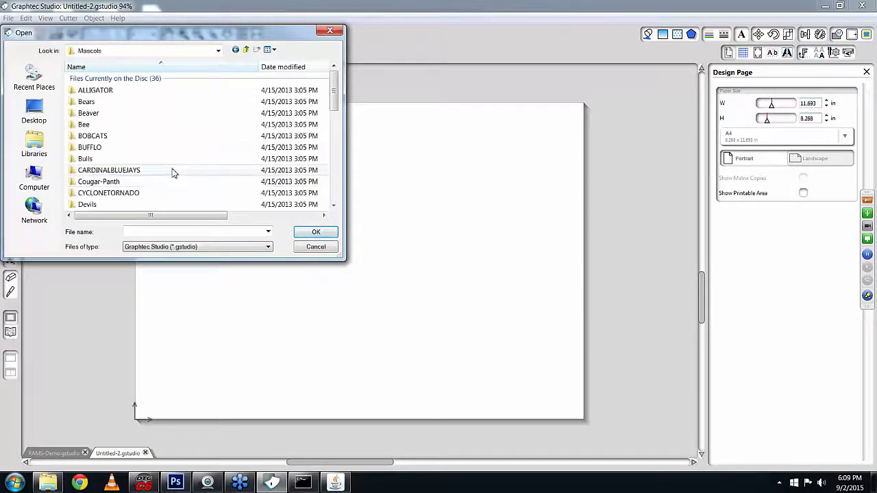
pyautogui.scroll(-7, 172, 173)
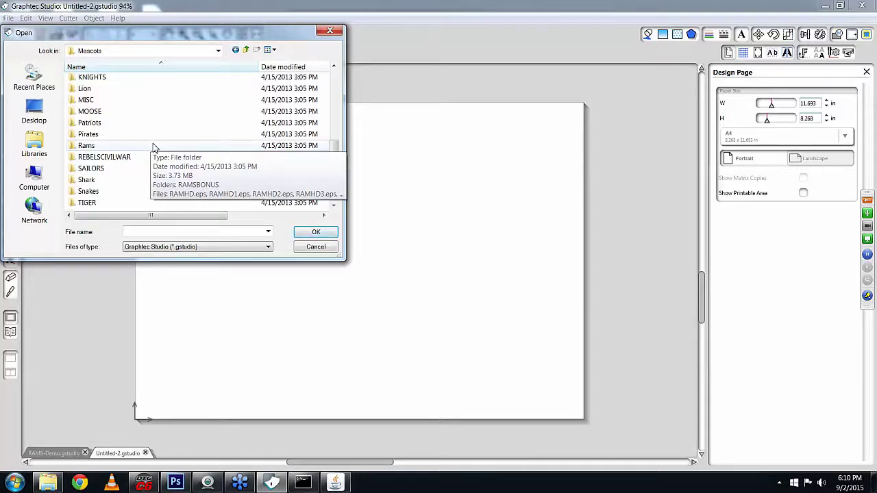
pyautogui.scroll(6, 147, 144)
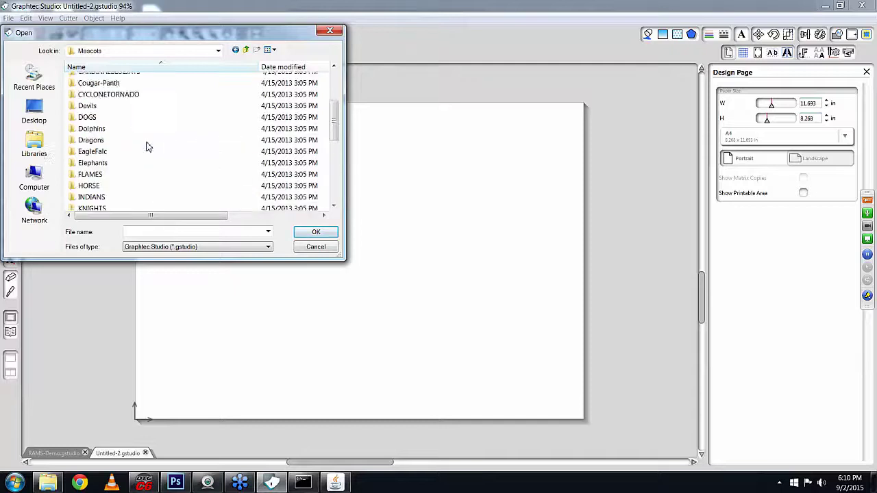
pyautogui.scroll(-6, 150, 144)
pyautogui.scroll(-1, 151, 143)
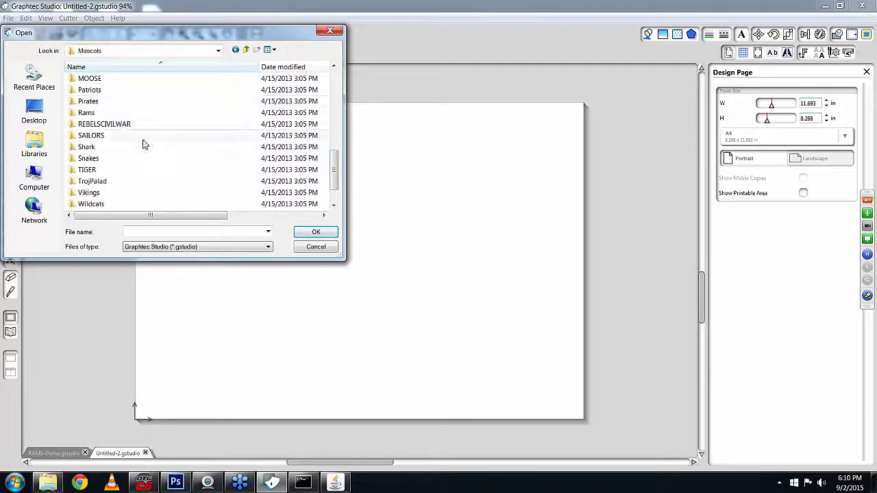
pyautogui.doubleClick(94, 115)
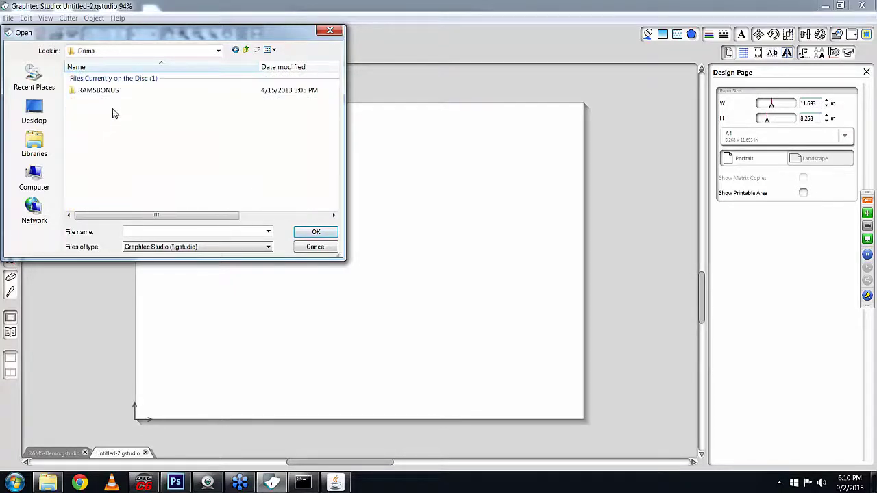
# Show all file types, open RAMHD5.eps, and move the ram artwork to the middle of the page
pyautogui.click(141, 246)
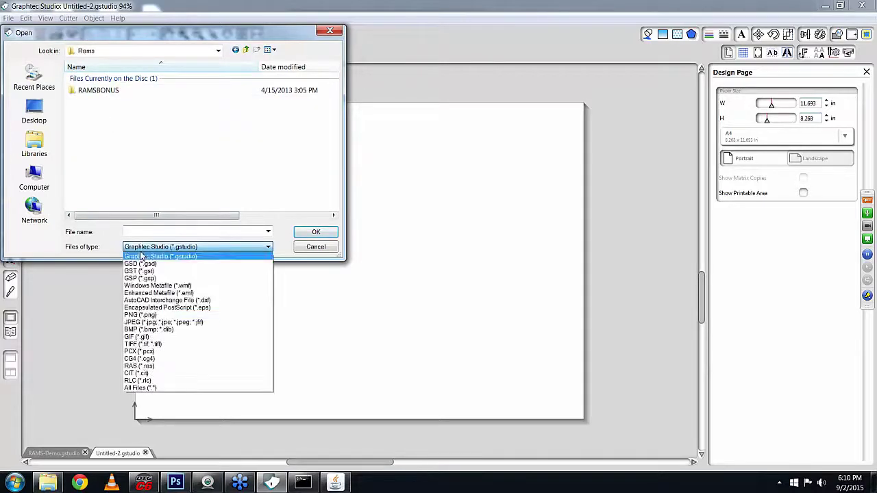
pyautogui.click(140, 387)
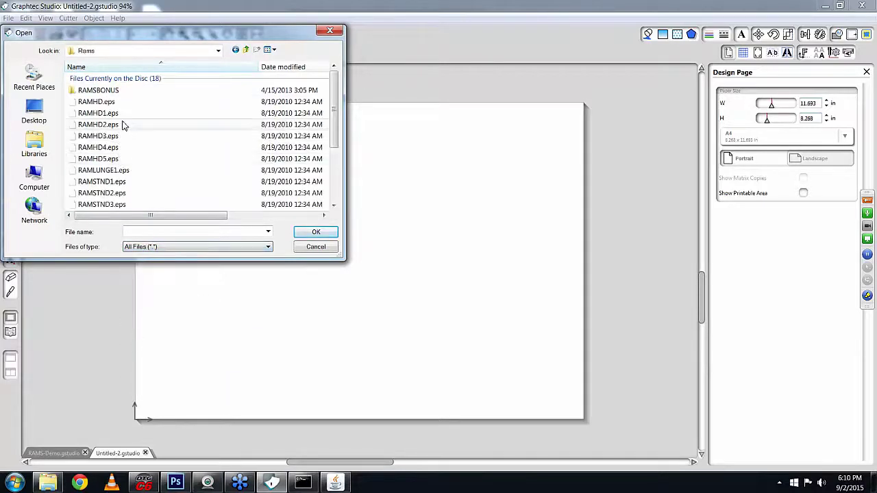
pyautogui.click(154, 159)
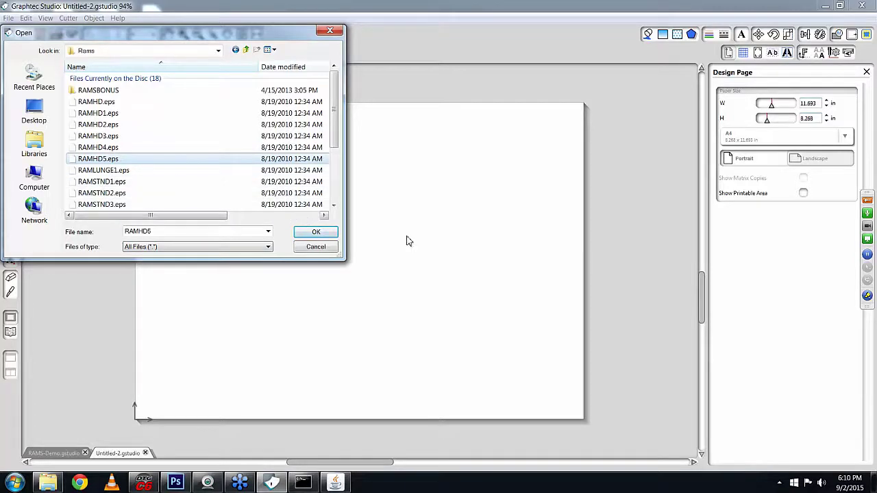
pyautogui.click(316, 233)
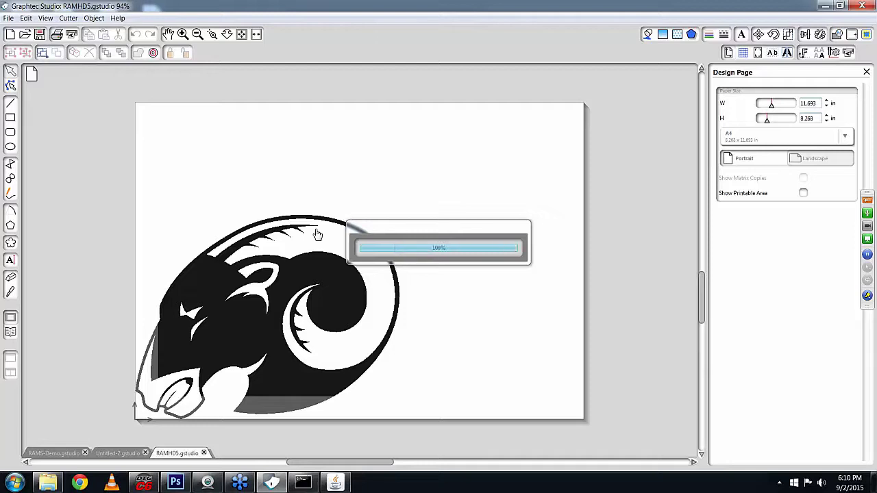
pyautogui.moveTo(345, 243); pyautogui.dragTo(394, 231)
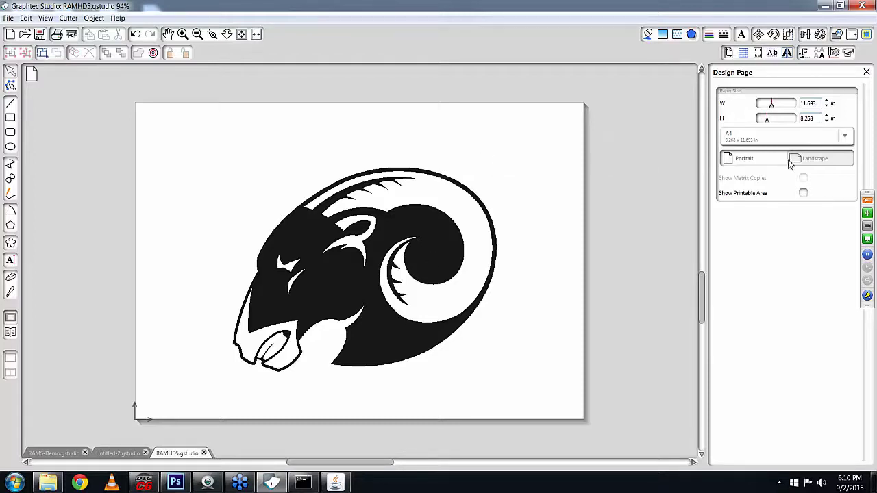
# Define a trace area of about 8.54 by 7.11 in around the whole ram head
pyautogui.click(867, 35)
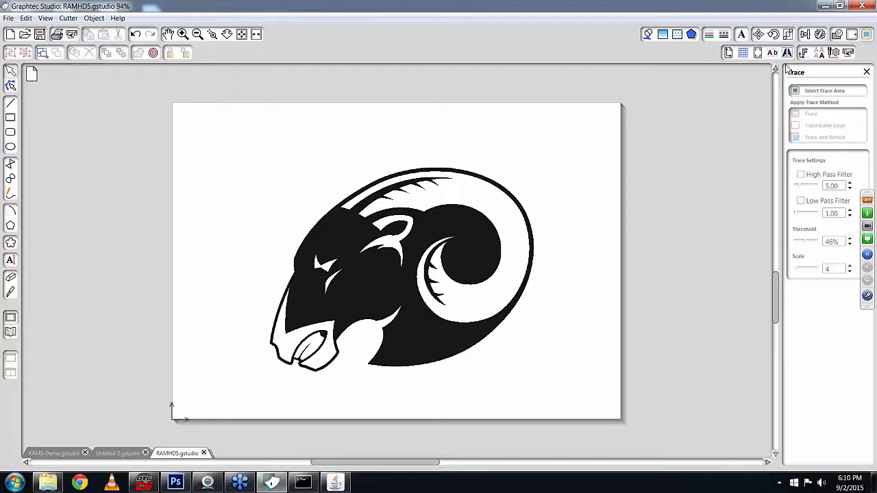
pyautogui.click(809, 96)
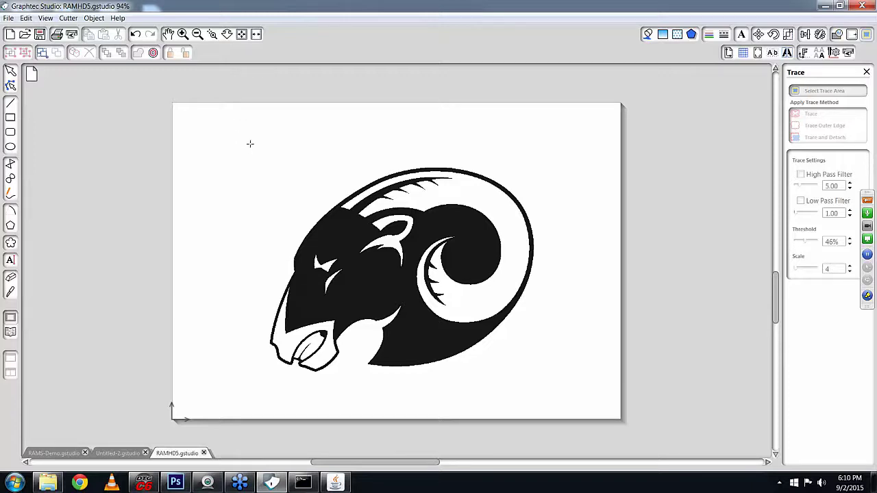
pyautogui.moveTo(242, 136)
pyautogui.mouseDown()
pyautogui.moveTo(278, 279)
pyautogui.moveTo(577, 479)
pyautogui.moveTo(520, 237)
pyautogui.moveTo(571, 346)
pyautogui.mouseUp()
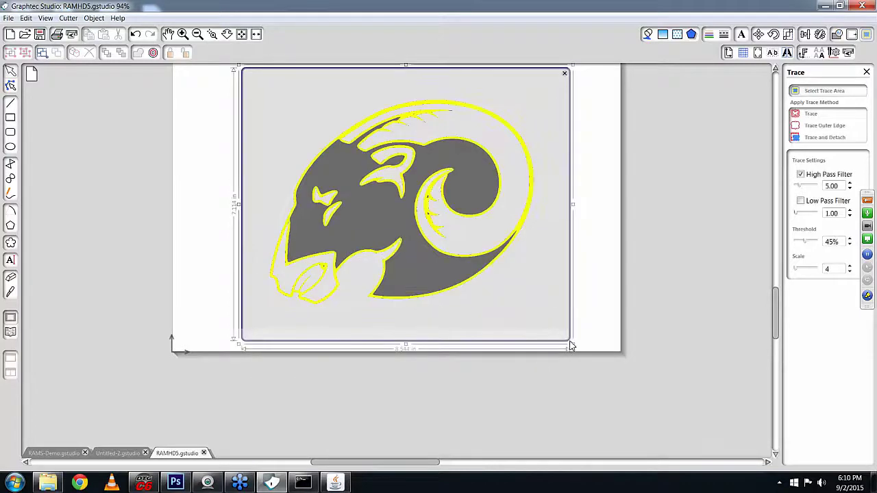
# Trace the ram head with the High Pass Filter off and the threshold at 43%
pyautogui.click(800, 175)
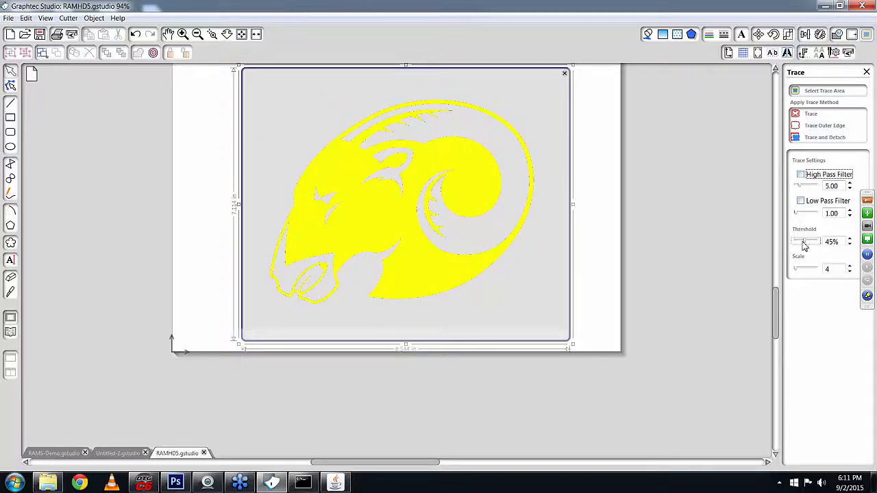
pyautogui.moveTo(809, 244); pyautogui.dragTo(806, 245)
pyautogui.click(812, 115)
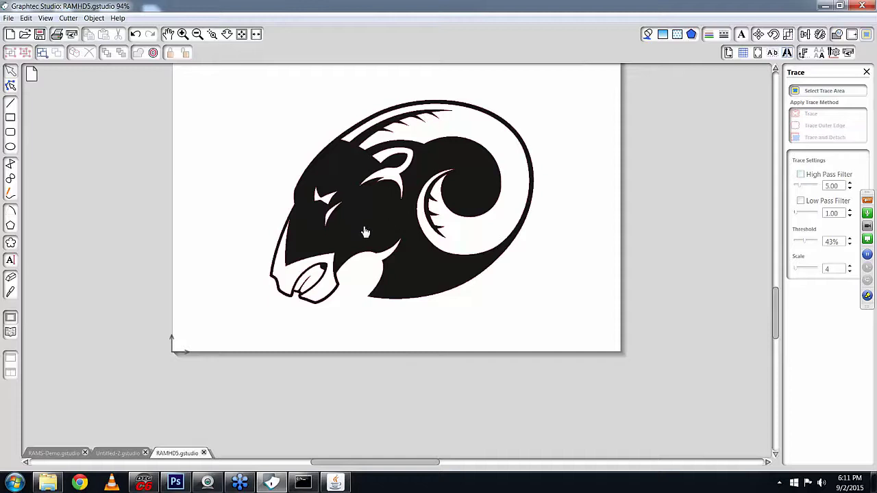
# Move the original black ram image off the traced outline and delete it
pyautogui.moveTo(366, 232); pyautogui.dragTo(522, 260)
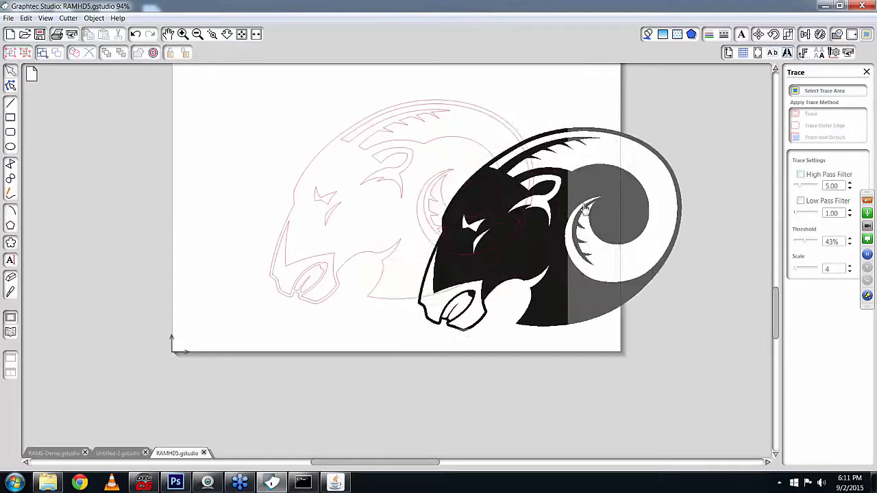
pyautogui.click(519, 231)
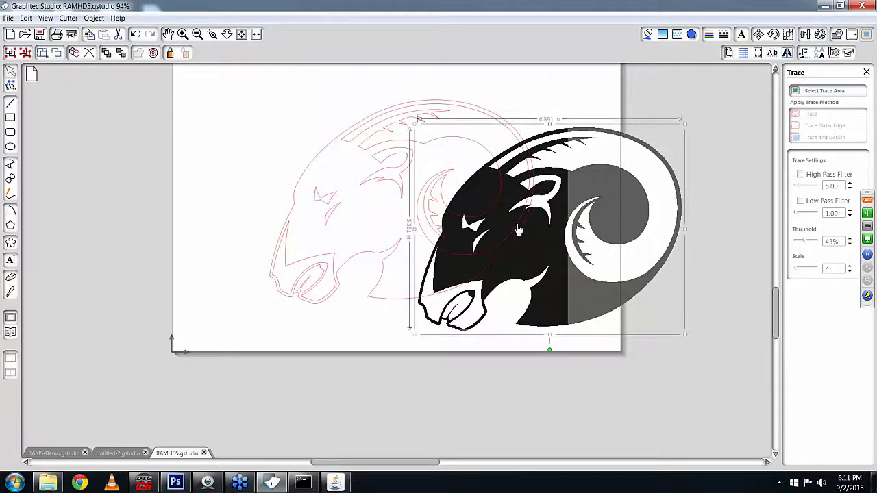
pyautogui.moveTo(521, 275); pyautogui.dragTo(502, 289)
pyautogui.press('Delete')
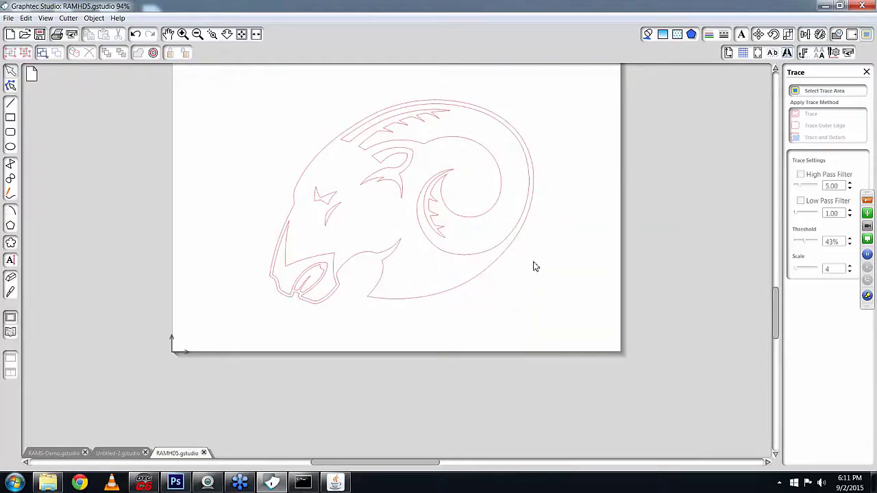
# Release the compound path of the traced ram outline, testing the separation by moving the horn piece and undoing that move
pyautogui.scroll(2, 535, 266)
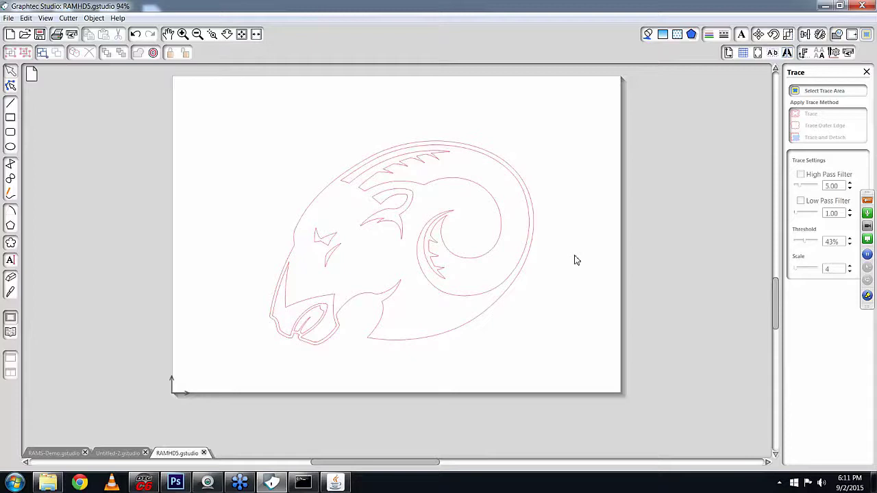
pyautogui.rightClick(507, 287)
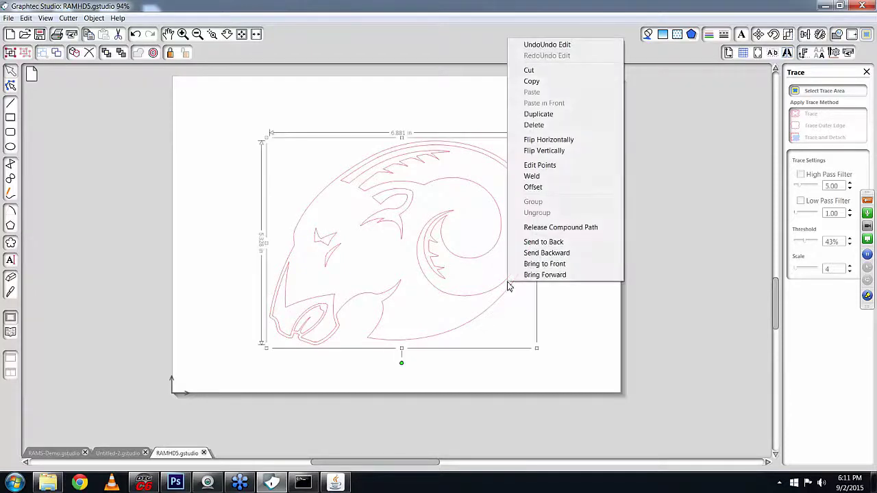
pyautogui.click(564, 229)
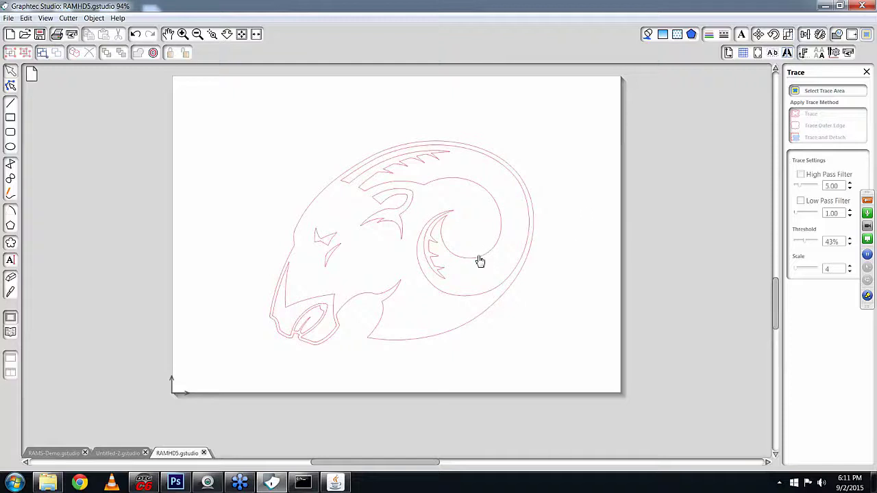
pyautogui.moveTo(479, 261); pyautogui.dragTo(554, 283)
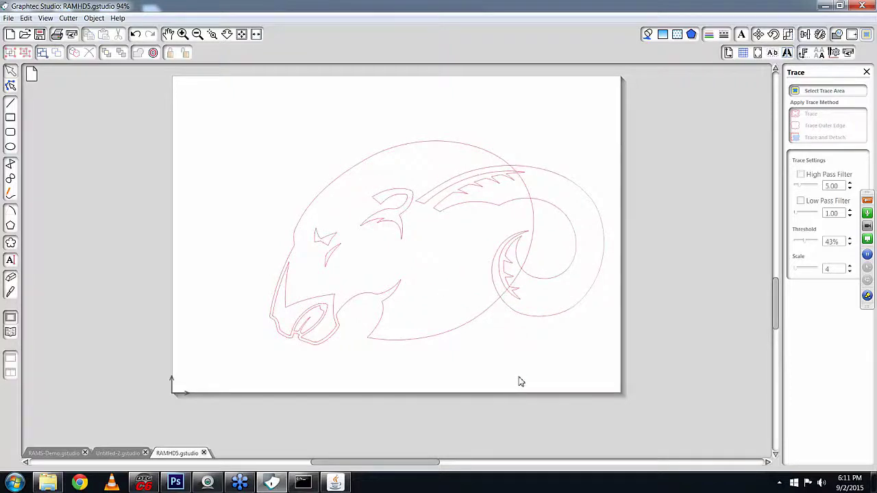
pyautogui.hotkey('ctrl', 'z')
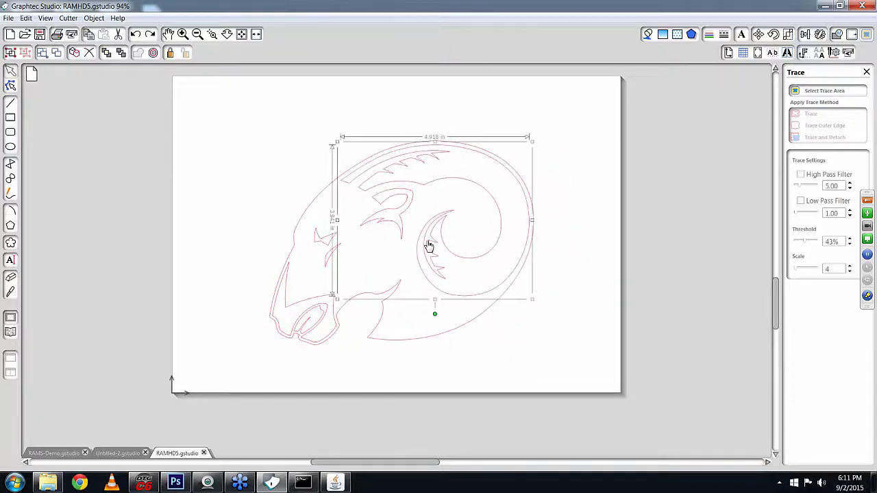
# Select all the inner detail pieces of the traced ram head, including horn, ear, eye and muzzle, and set their line color to green
pyautogui.keyDown('shift'); pyautogui.click(390, 225); pyautogui.keyUp('shift')
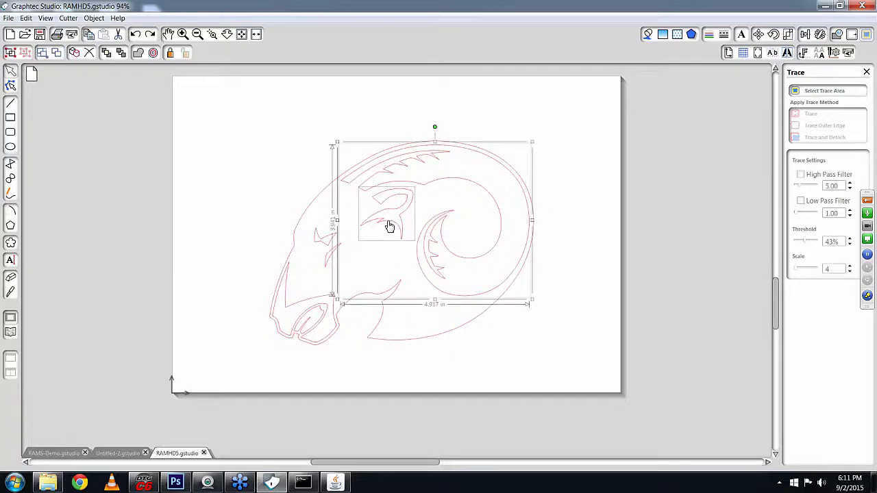
pyautogui.keyDown('shift'); pyautogui.click(325, 244); pyautogui.keyUp('shift')
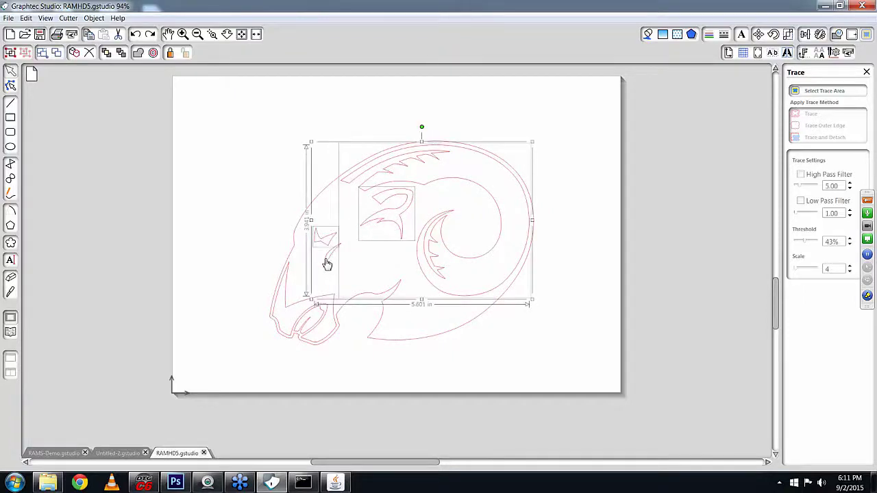
pyautogui.keyDown('shift'); pyautogui.click(293, 308); pyautogui.keyUp('shift')
pyautogui.keyDown('shift'); pyautogui.click(311, 324); pyautogui.keyUp('shift')
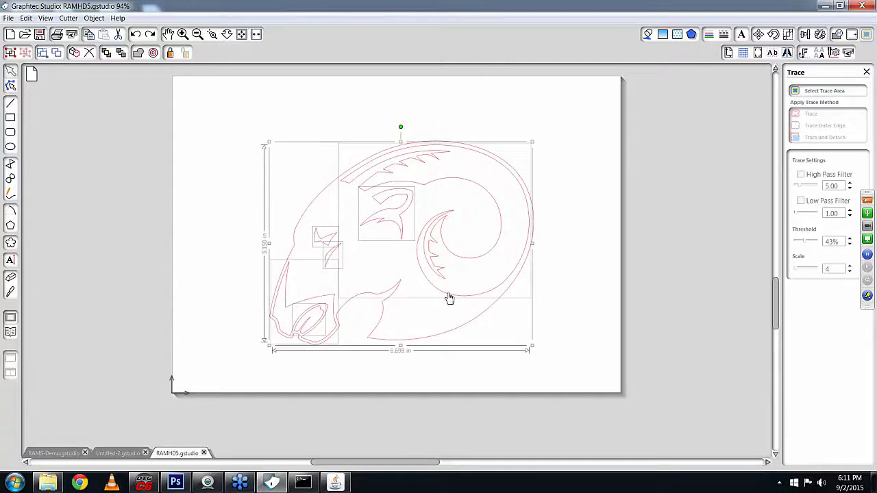
pyautogui.click(710, 35)
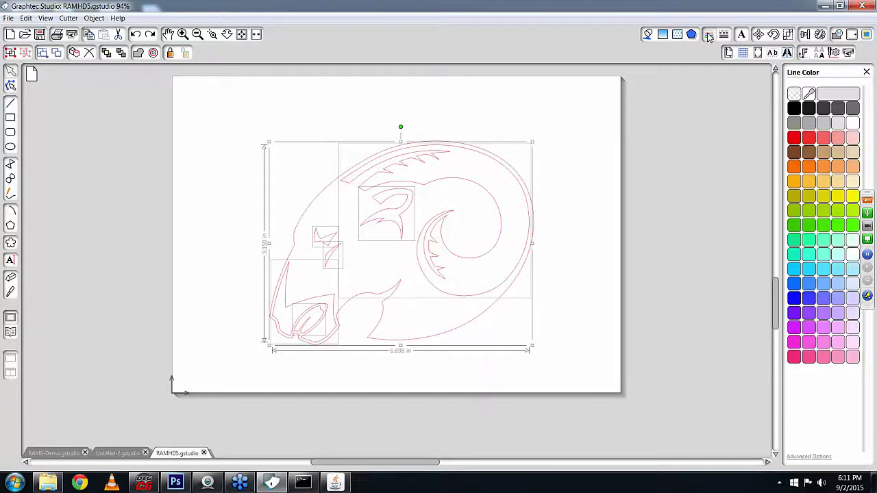
pyautogui.click(794, 224)
pyautogui.click(584, 285)
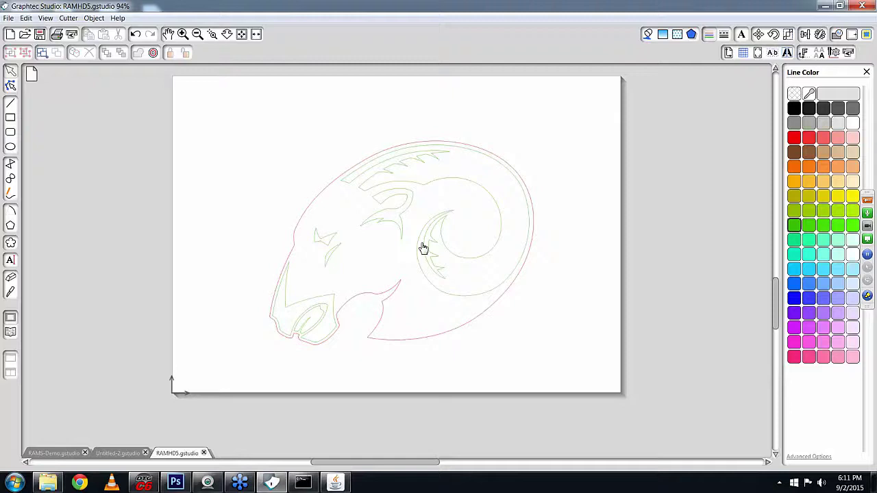
# Add the text "RAMS" in 72pt Arial Unicode MS and center it above the ram head
pyautogui.click(10, 261)
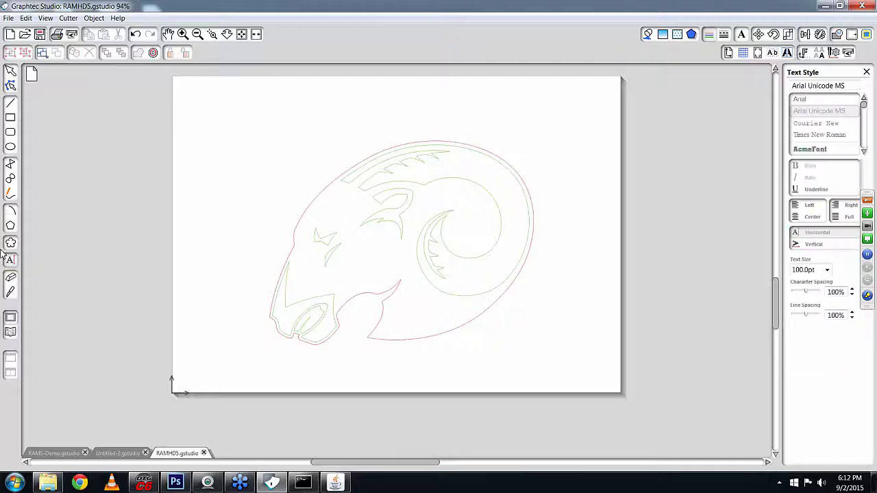
pyautogui.click(372, 114)
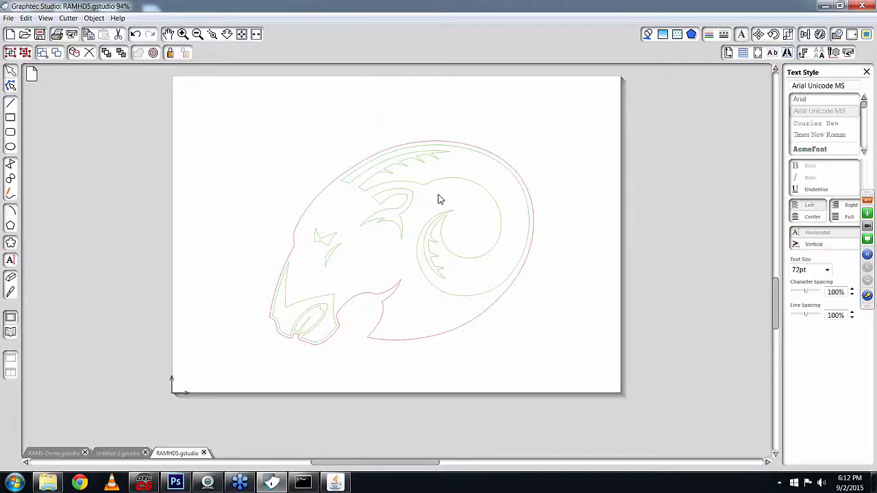
pyautogui.write('RAMS')
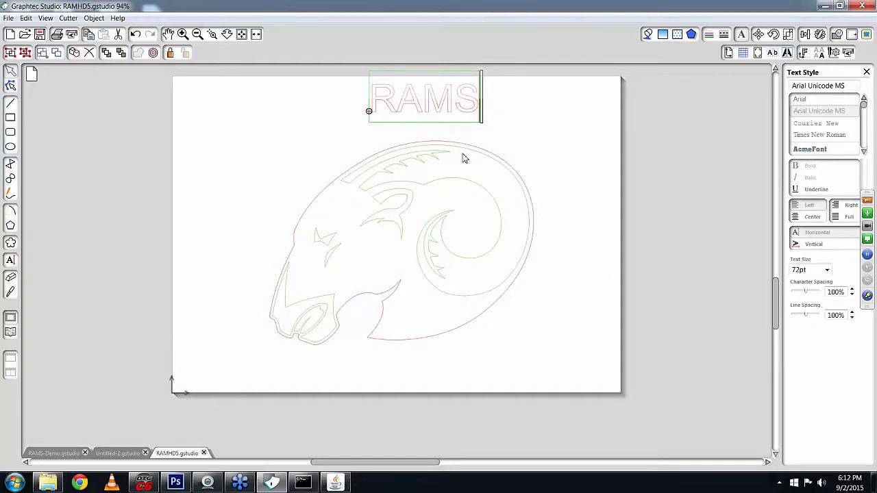
pyautogui.click(471, 114)
pyautogui.moveTo(470, 113); pyautogui.dragTo(452, 131)
pyautogui.click(547, 151)
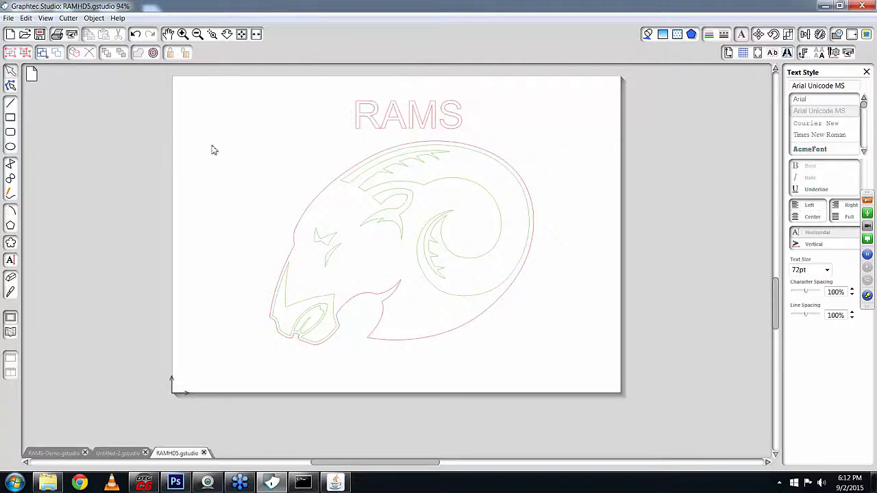
# Draw a wide ellipse around the ram head and attach the RAMS text to its upper curve
pyautogui.click(10, 148)
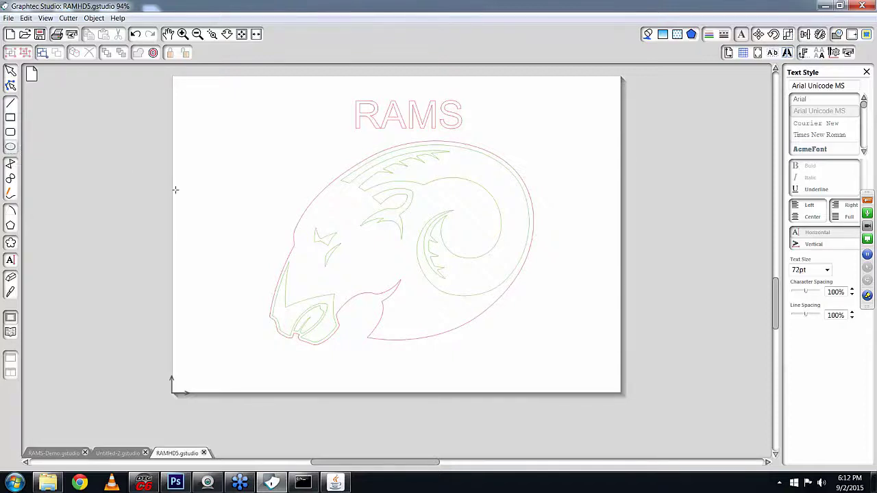
pyautogui.moveTo(238, 136); pyautogui.dragTo(603, 382)
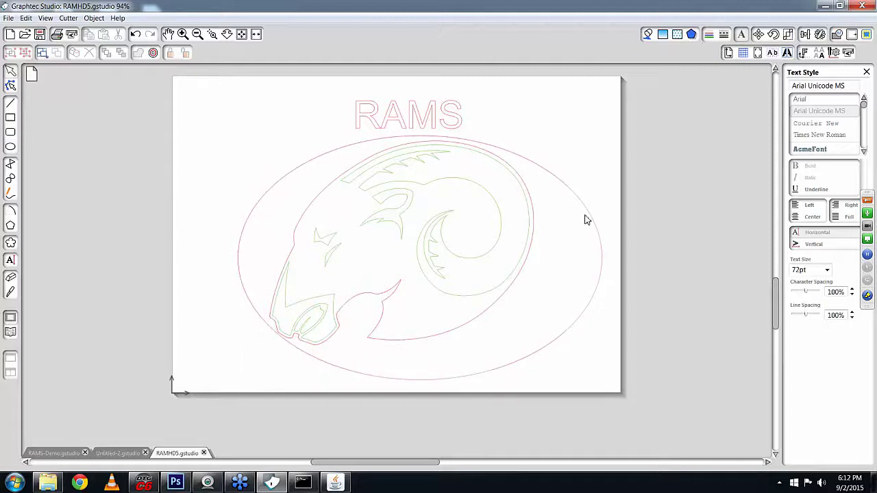
pyautogui.click(369, 120)
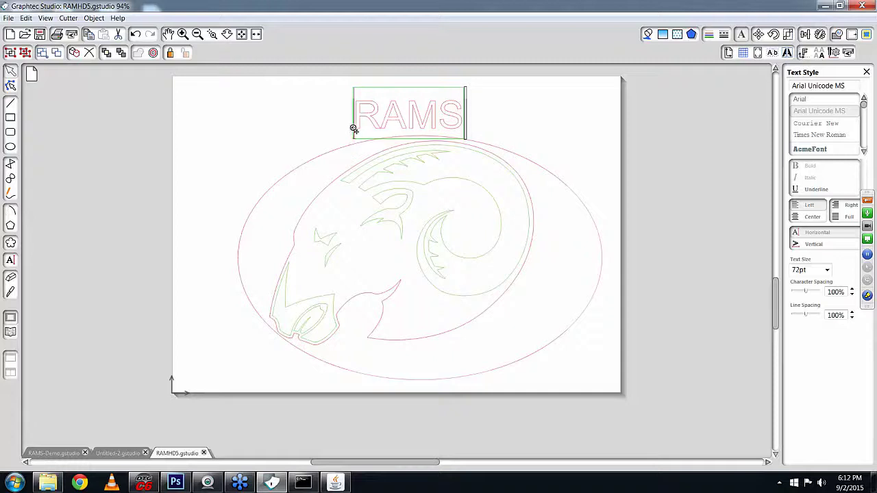
pyautogui.moveTo(354, 128); pyautogui.dragTo(359, 102)
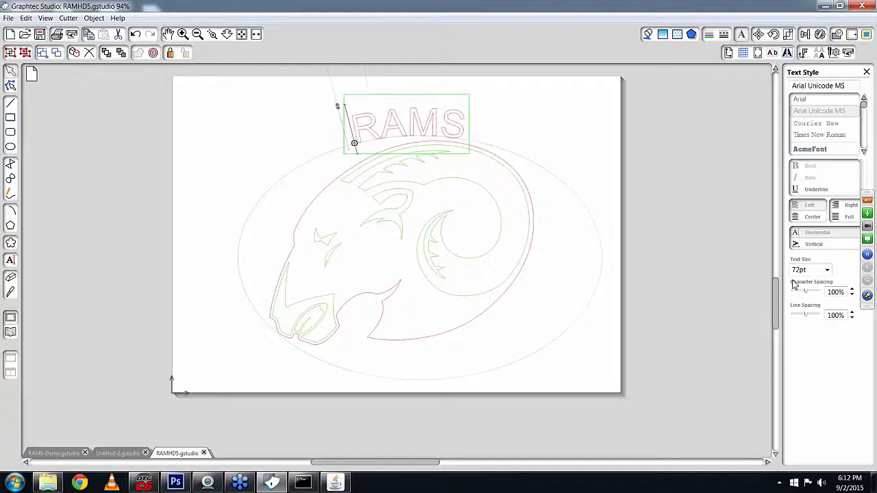
# Set the curved RAMS text's character spacing to 145% and slide it back along the ellipse to center it over the head
pyautogui.moveTo(807, 294); pyautogui.dragTo(814, 295)
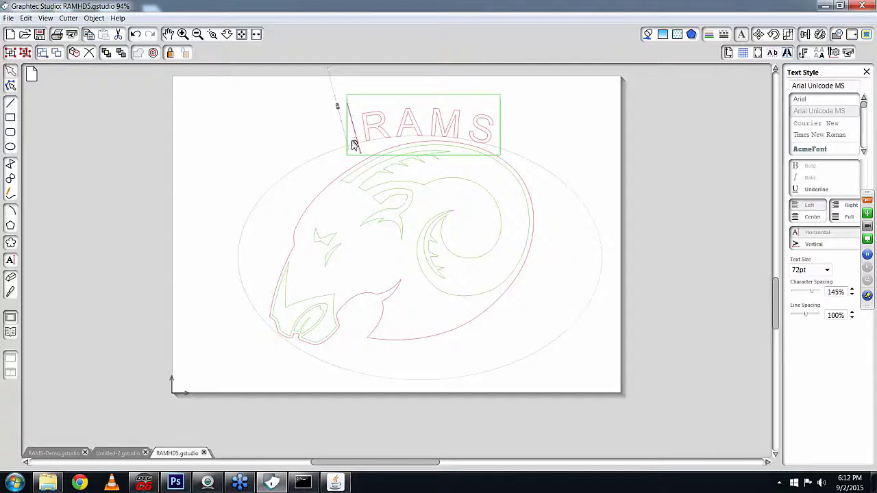
pyautogui.click(315, 149)
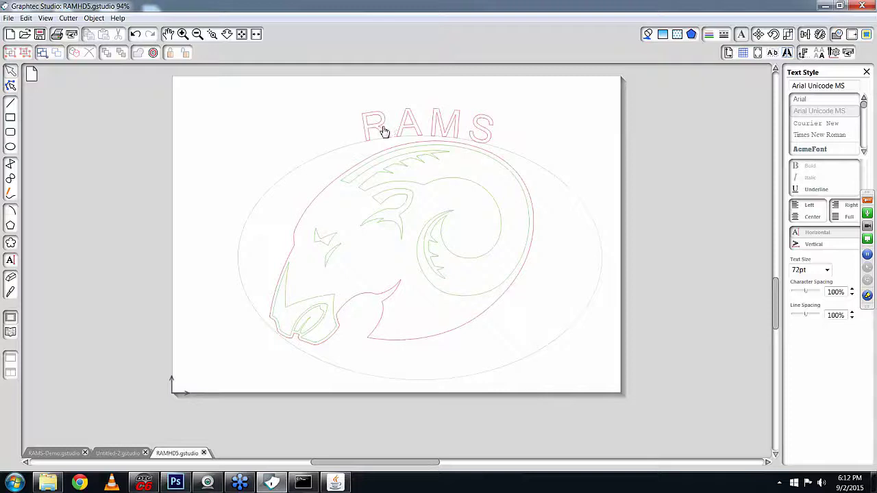
pyautogui.click(381, 131)
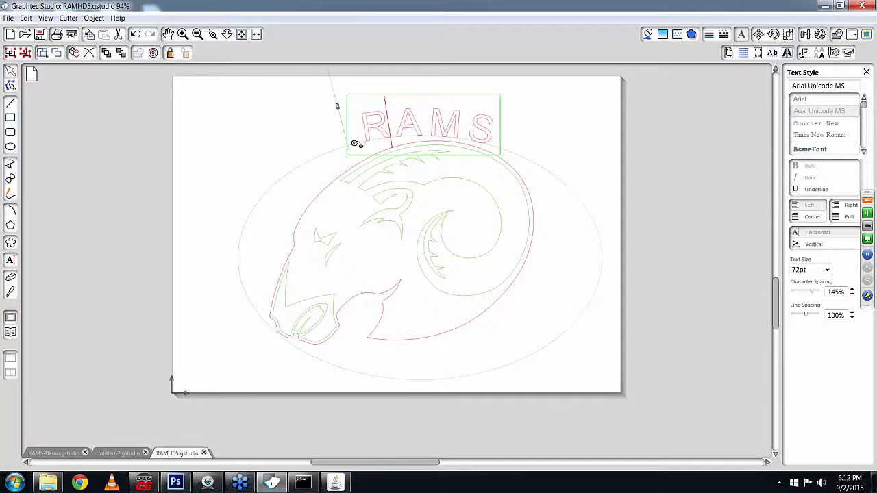
pyautogui.moveTo(354, 141); pyautogui.dragTo(340, 147)
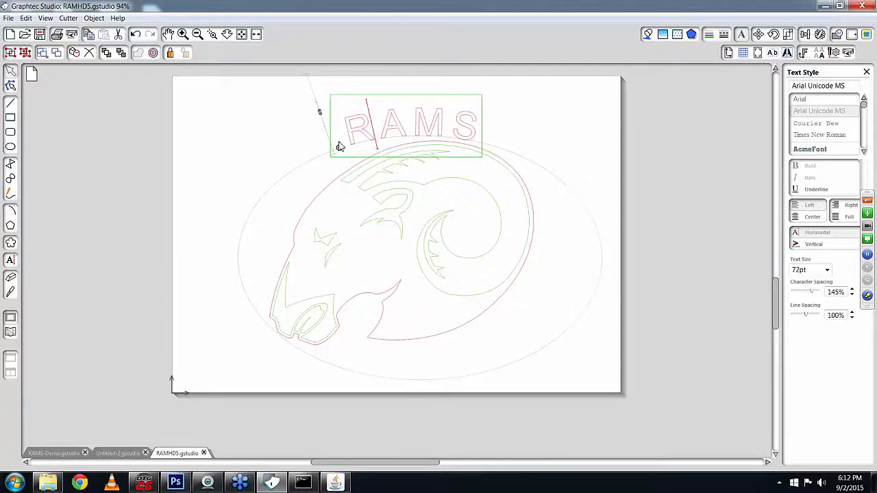
pyautogui.click(827, 270)
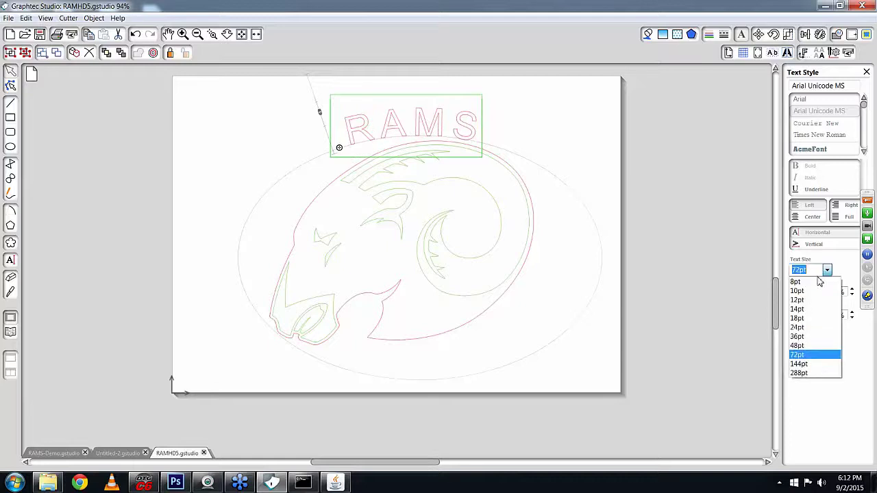
pyautogui.click(438, 120)
pyautogui.click(411, 125)
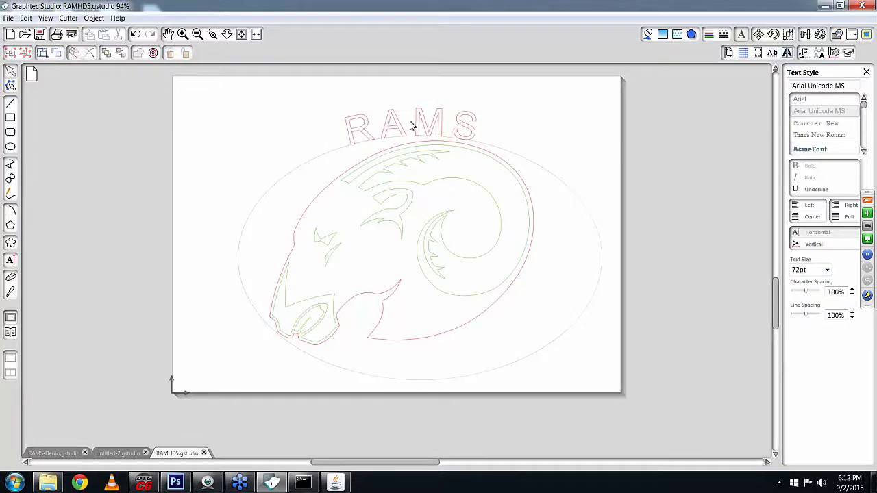
pyautogui.click(868, 201)
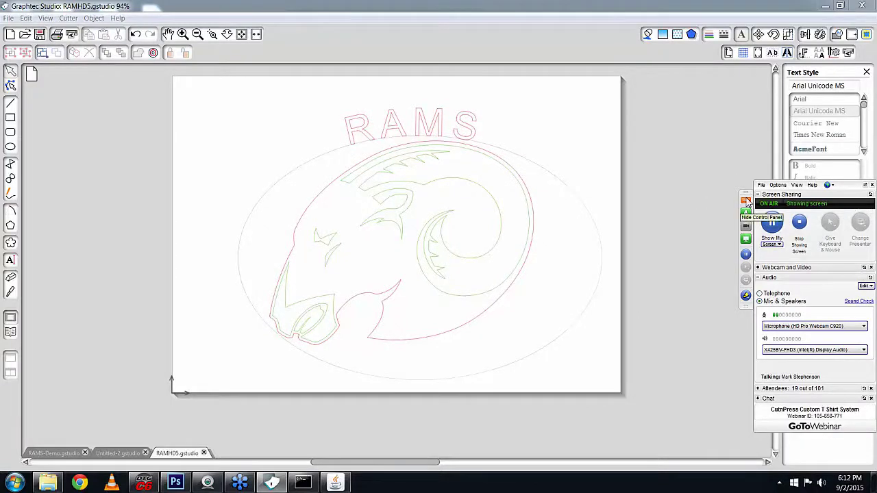
pyautogui.click(746, 202)
pyautogui.doubleClick(433, 119)
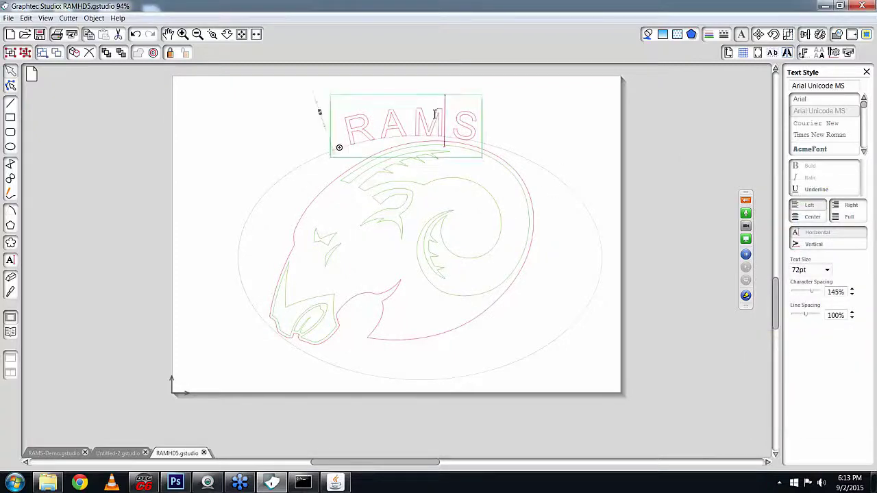
pyautogui.click(383, 132)
pyautogui.click(383, 130)
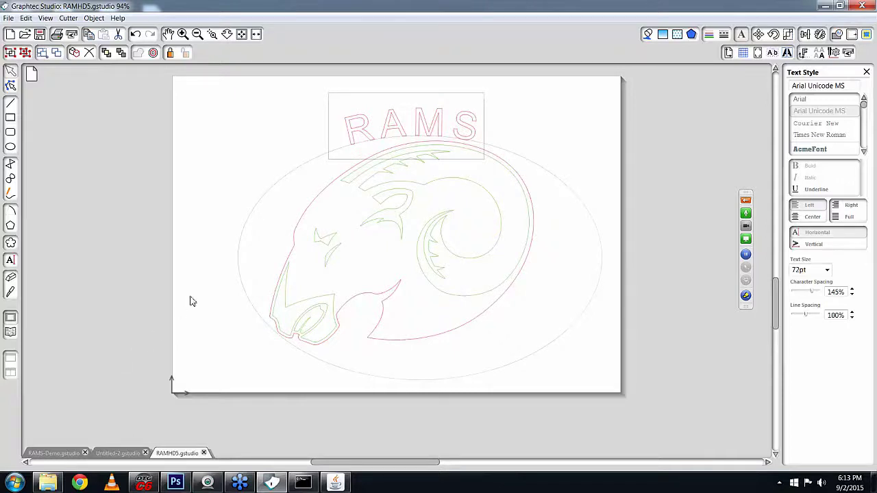
# Switch to the RAMS-Demo document and review its cut conditions by color and its design page settings, fitting the artwork in view
pyautogui.click(57, 454)
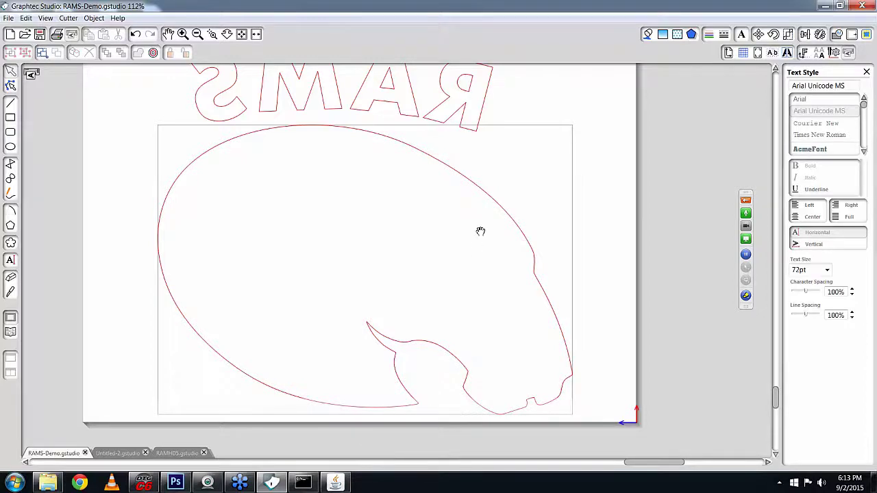
pyautogui.scroll(1, 489, 231)
pyautogui.scroll(-1, 488, 230)
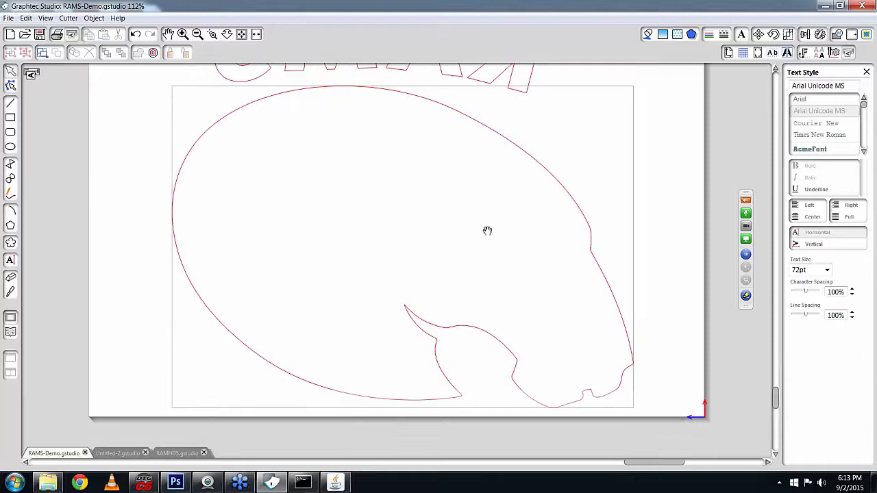
pyautogui.click(835, 53)
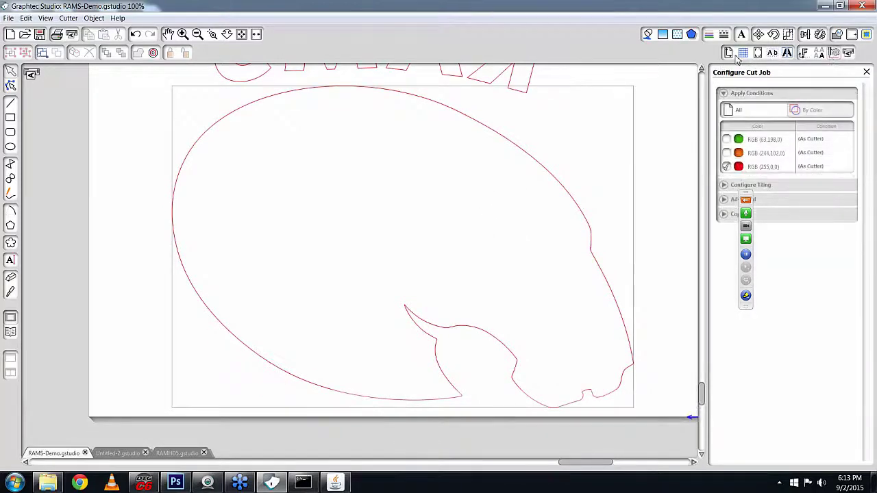
pyautogui.click(727, 58)
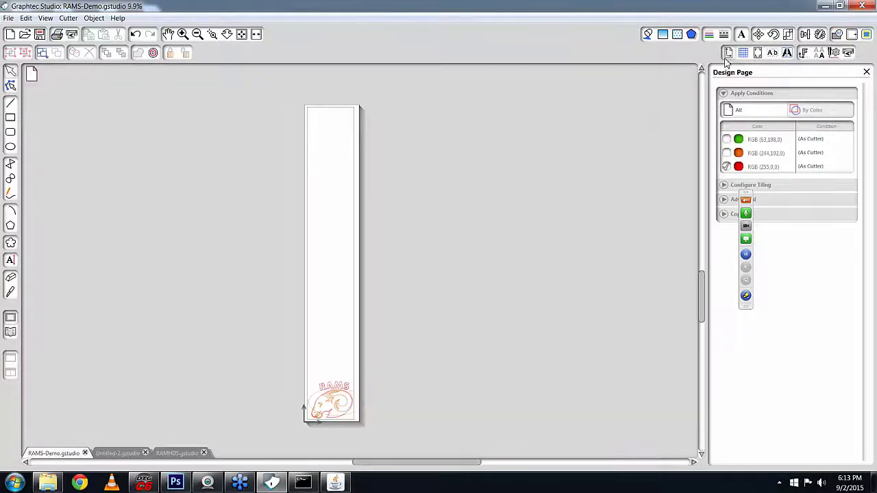
pyautogui.click(257, 34)
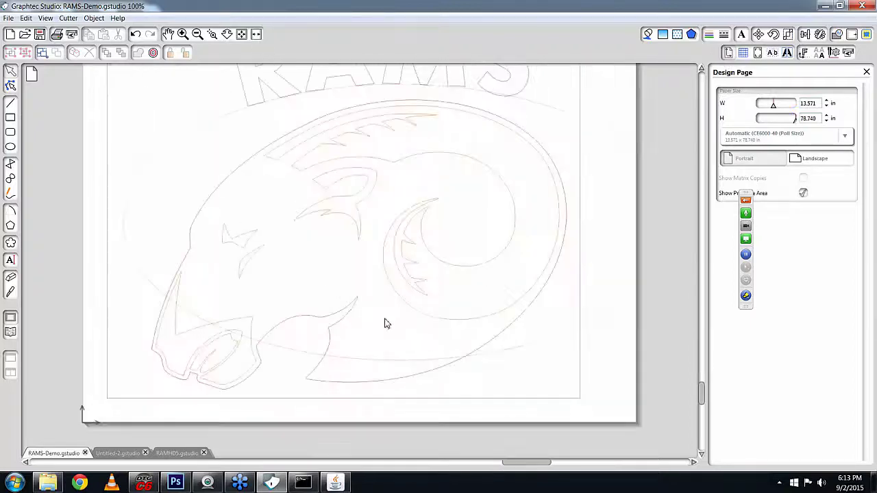
pyautogui.scroll(2, 461, 279)
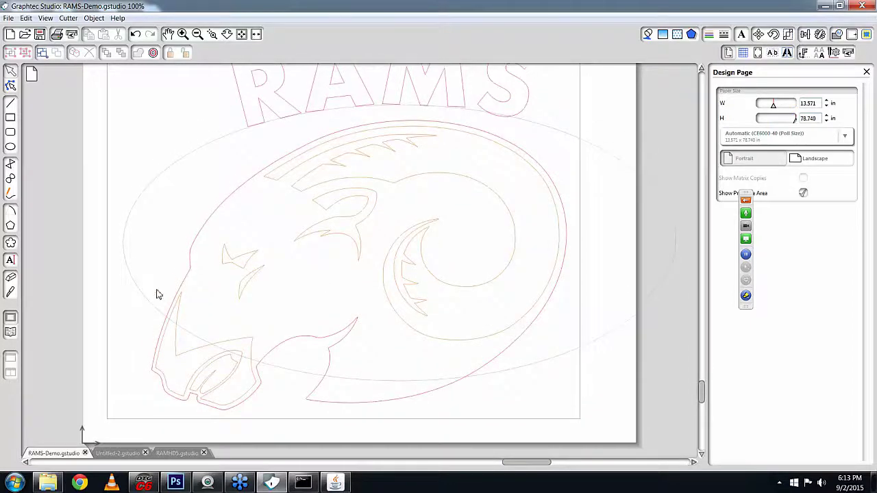
# Examine the finished ram design's muzzle piece, outer outline and curved RAMS lettering by selecting them in turn
pyautogui.click(181, 299)
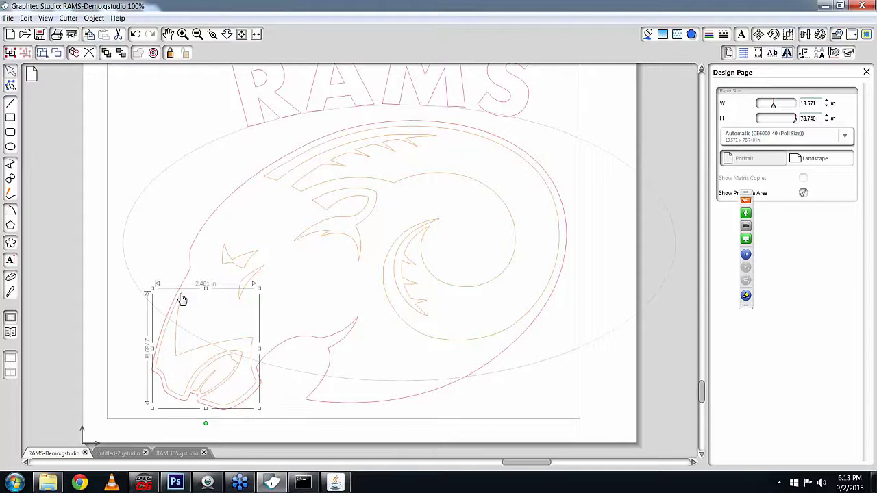
pyautogui.click(191, 260)
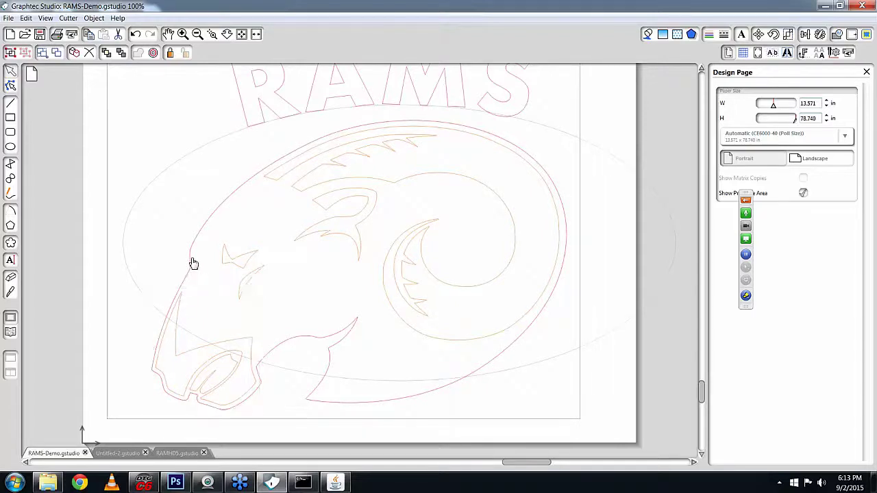
pyautogui.click(241, 102)
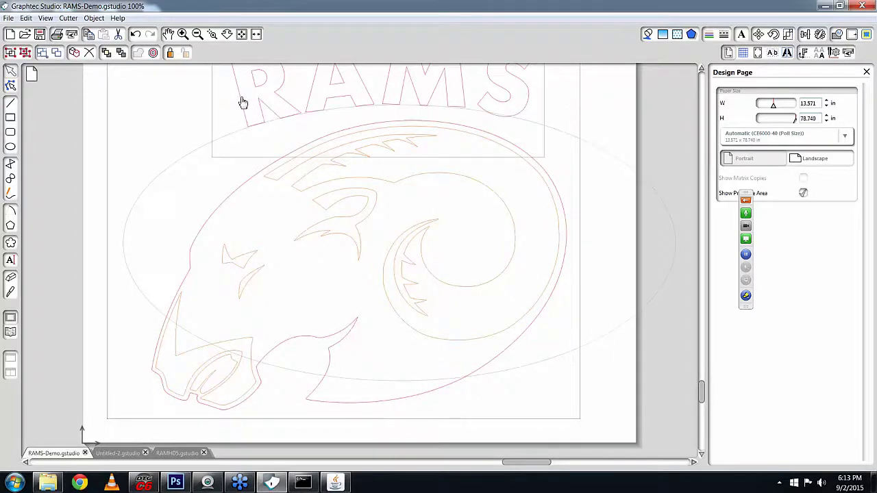
pyautogui.scroll(1, 392, 288)
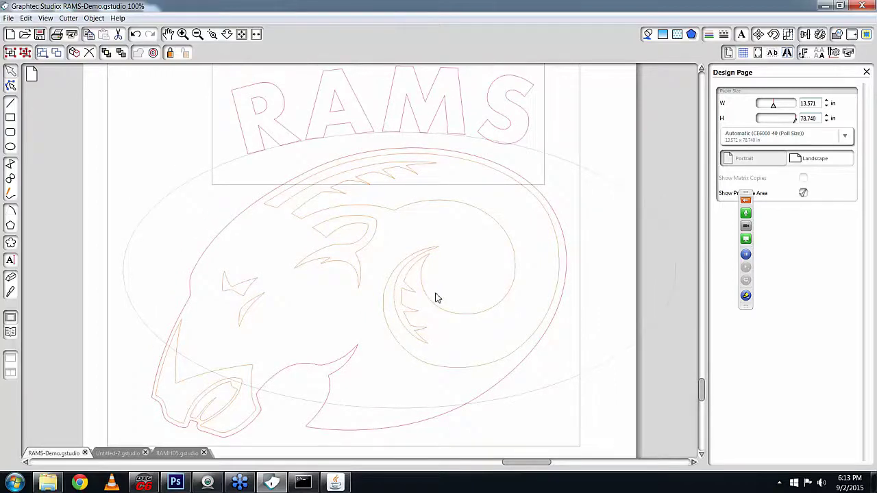
pyautogui.scroll(1, 431, 301)
pyautogui.click(406, 130)
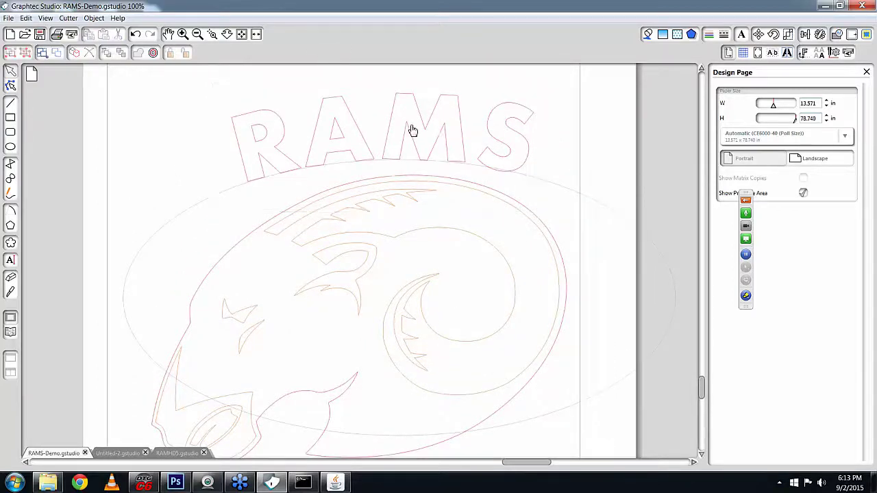
pyautogui.click(412, 130)
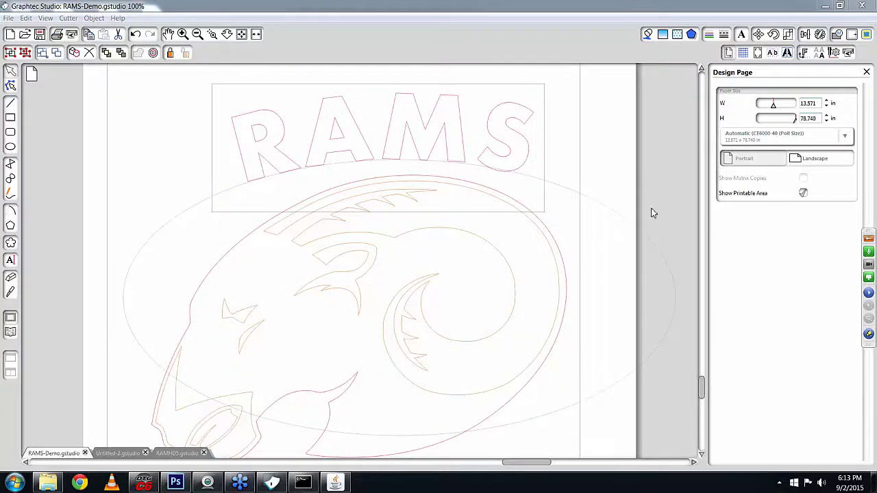
# Try moving the inner horn piece sideways within the ram outline
pyautogui.click(423, 373)
pyautogui.moveTo(408, 308); pyautogui.dragTo(326, 313)
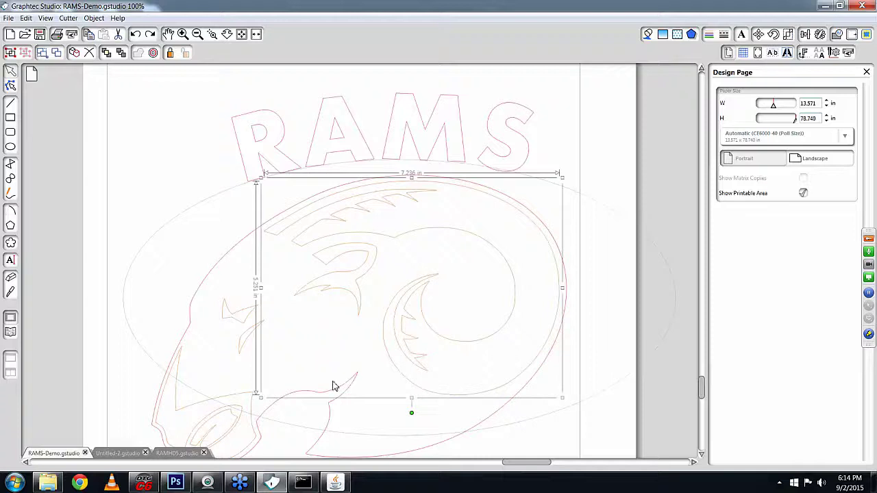
# Examine the guide ellipse and the curved RAMS lettering, opening the text for editing and leaving it without changes
pyautogui.click(182, 219)
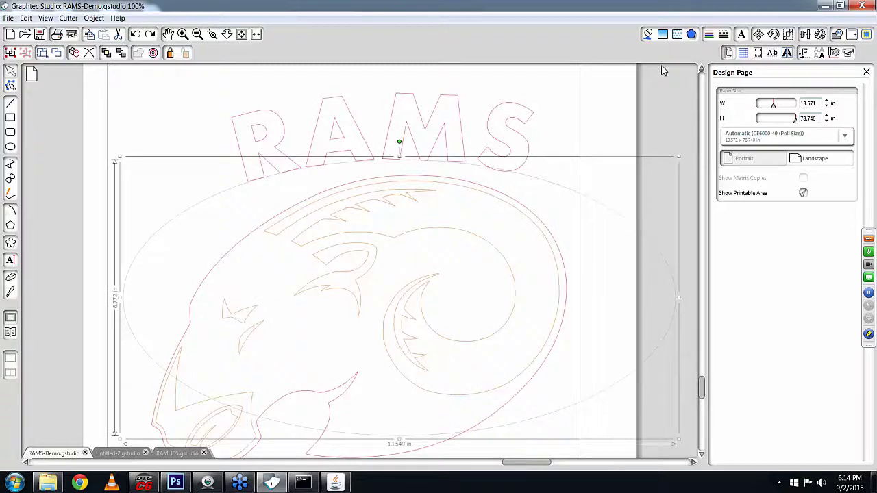
pyautogui.click(432, 121)
pyautogui.doubleClick(432, 122)
pyautogui.keyDown('shift'); pyautogui.click(367, 136); pyautogui.keyUp('shift')
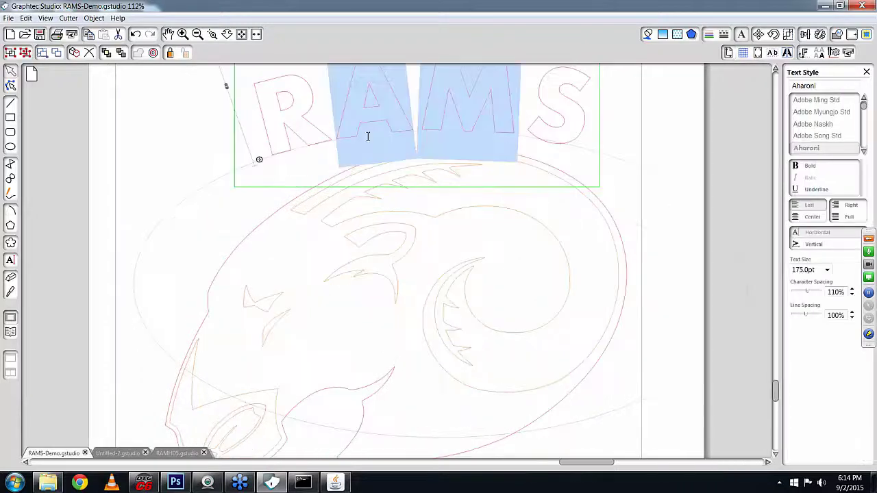
pyautogui.click(421, 114)
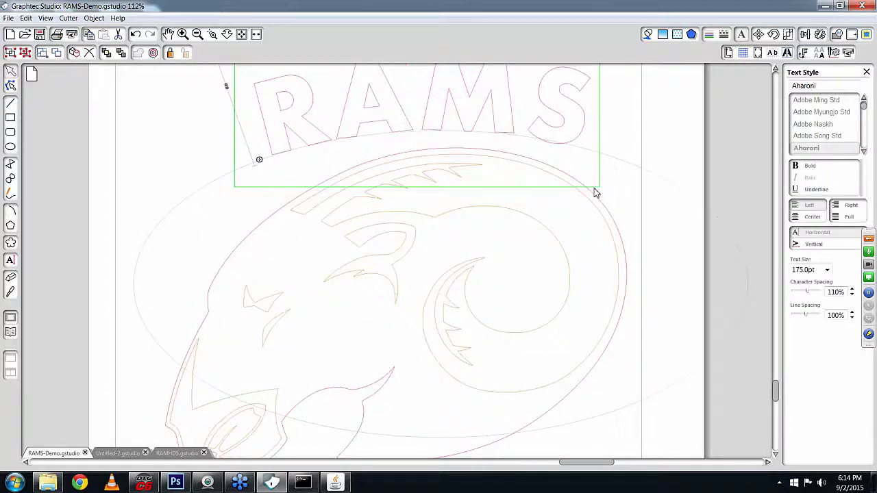
pyautogui.click(650, 139)
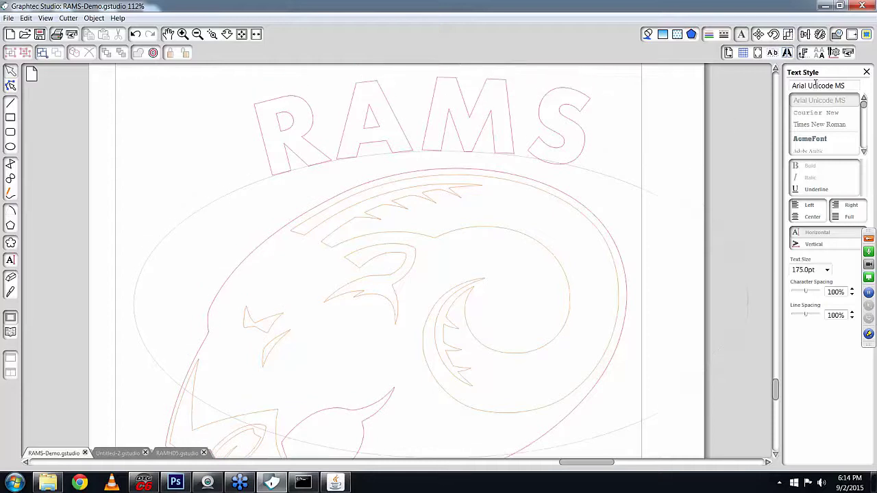
# Preview the cut job by color, combining the orange, red and green lines and isolating the green guide ellipse
pyautogui.click(834, 55)
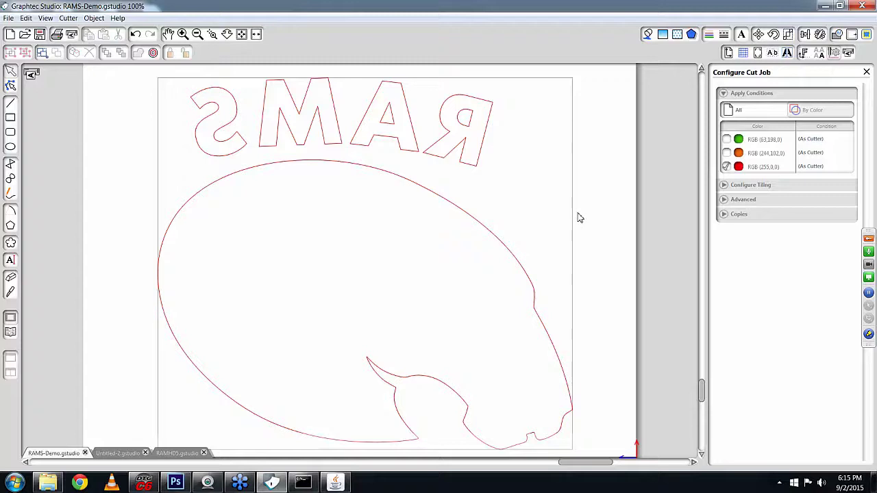
pyautogui.click(726, 153)
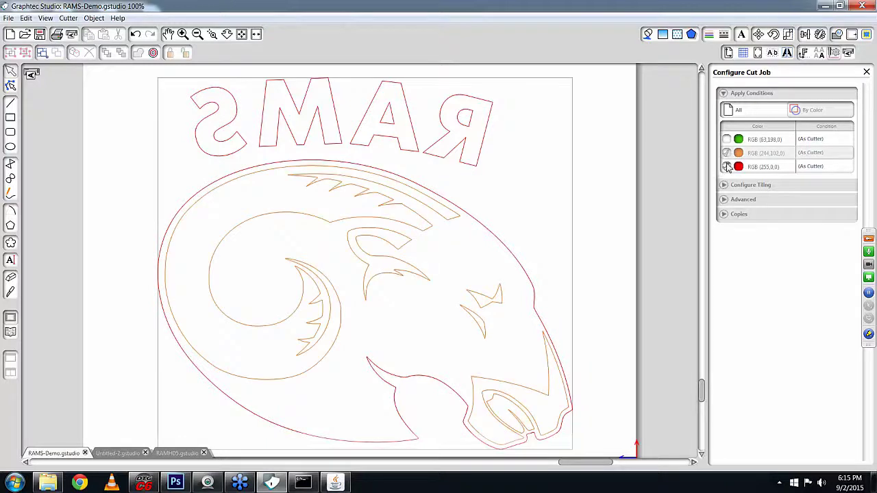
pyautogui.click(731, 171)
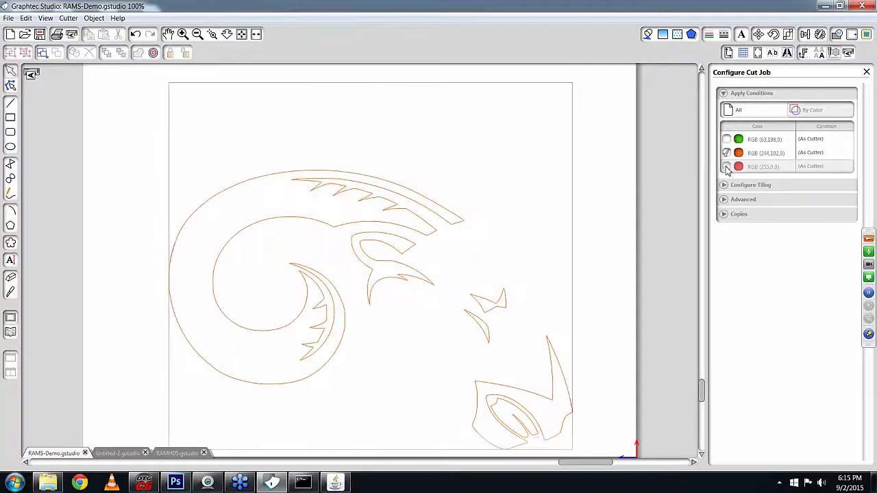
pyautogui.click(727, 168)
pyautogui.click(727, 139)
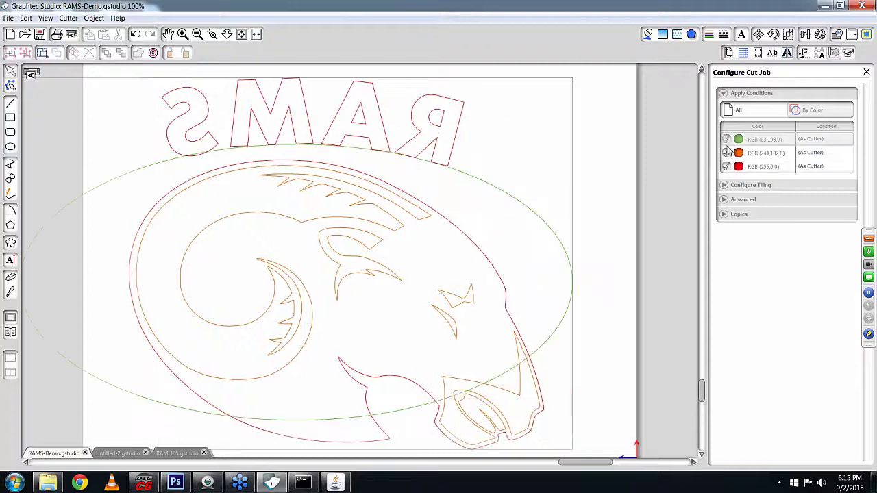
pyautogui.click(727, 152)
pyautogui.click(726, 167)
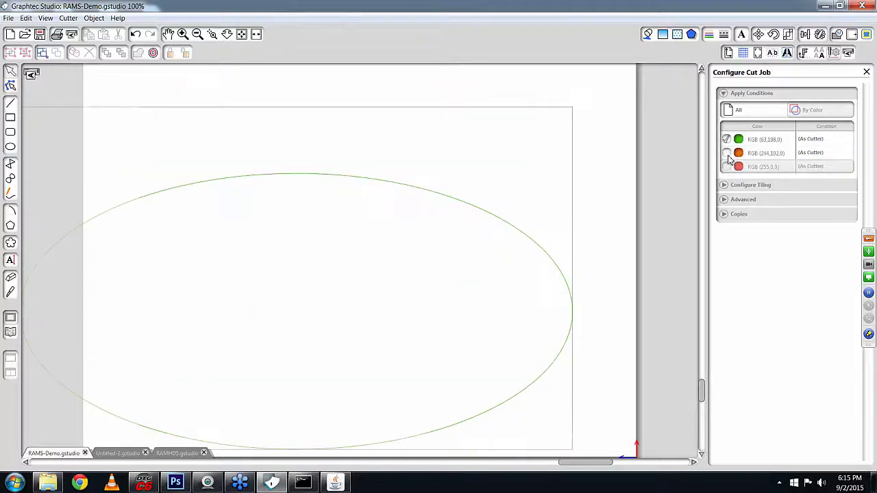
# Limit the cut job to the red RGB (255,0,0) lines and send the RAMS-Demo document to the CE6000-40 cutter
pyautogui.click(727, 139)
pyautogui.click(727, 153)
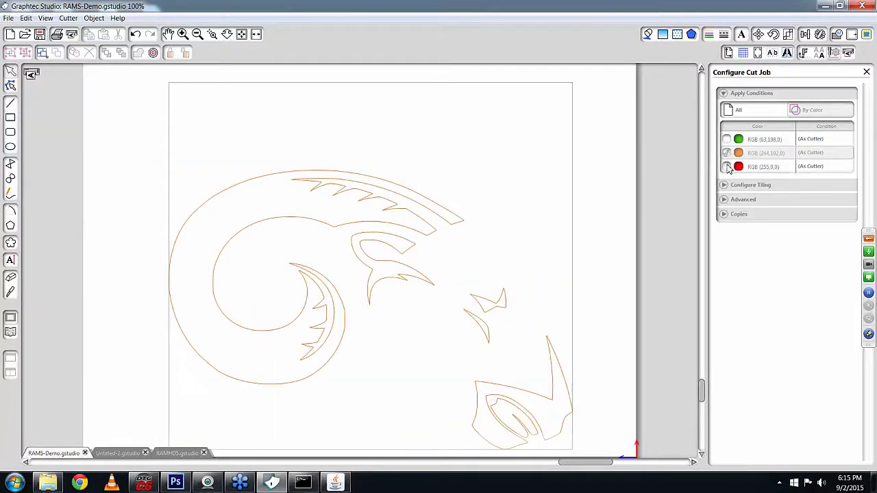
pyautogui.click(727, 153)
pyautogui.click(727, 167)
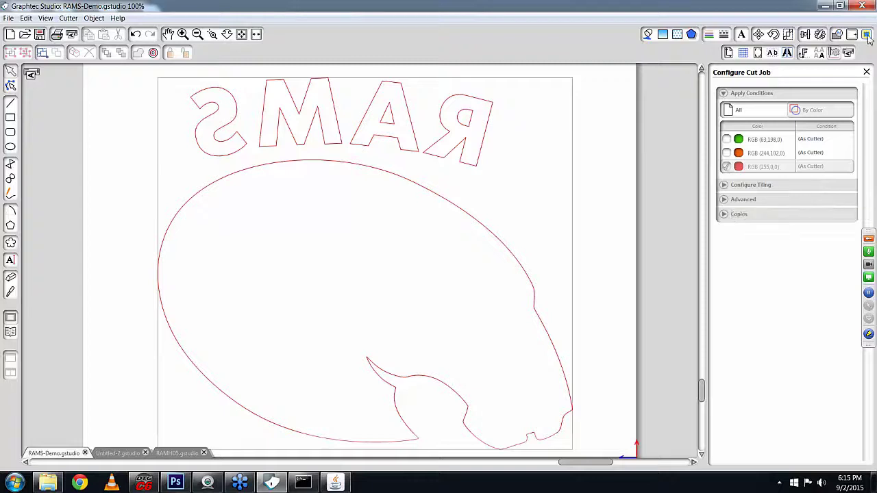
pyautogui.click(849, 54)
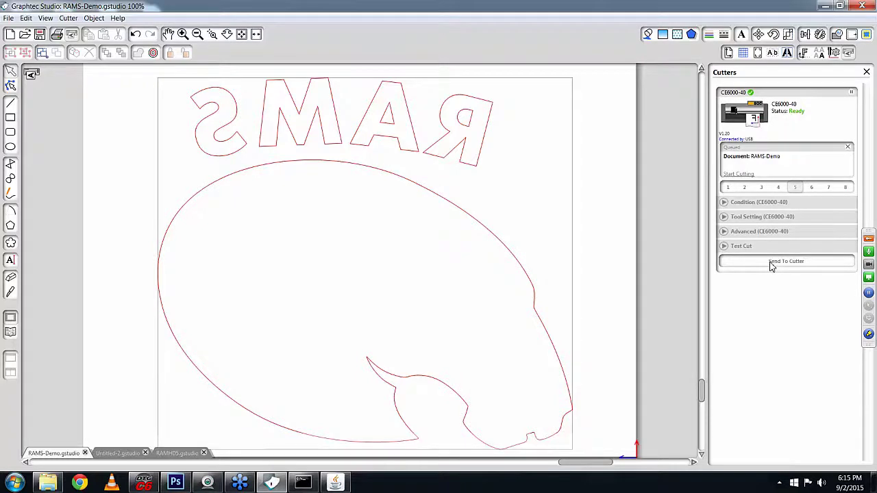
# Switch to GoToWebinar, share the webcam view and open the attendee questions list
pyautogui.click(868, 272)
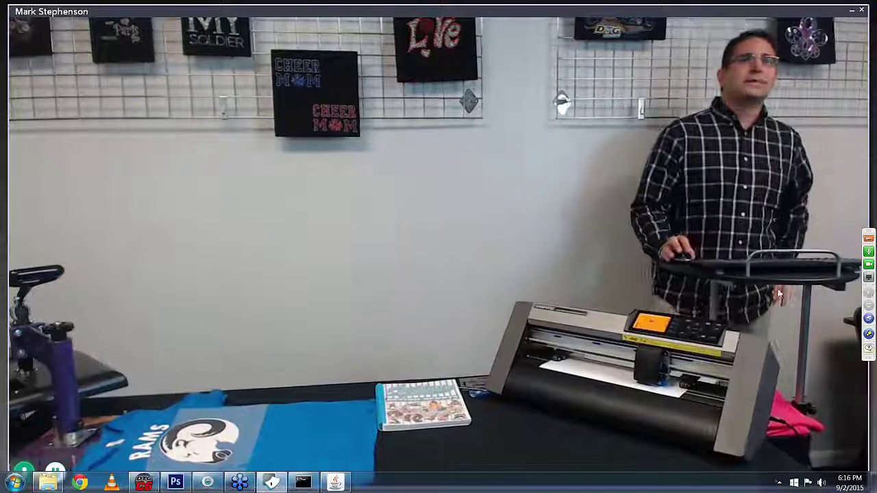
pyautogui.click(869, 348)
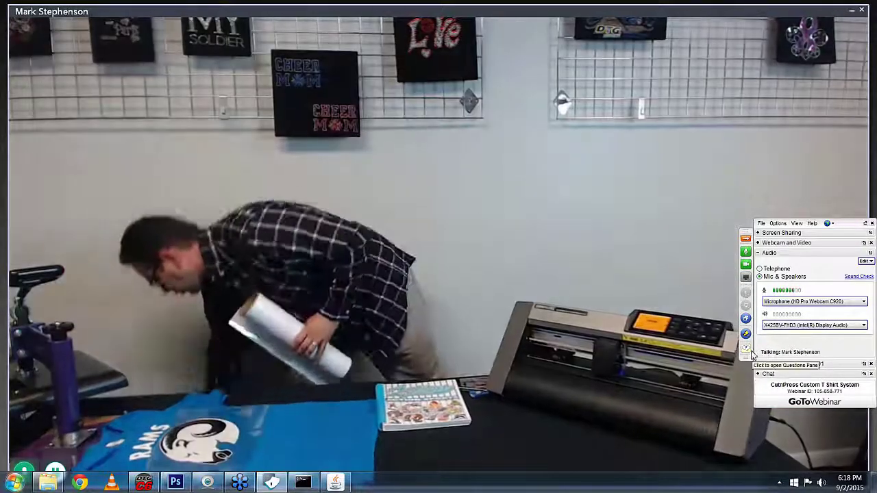
pyautogui.click(745, 348)
# Remove the pending attendee questions, close the questions list and move the collapsed webinar controls aside
pyautogui.click(327, 180)
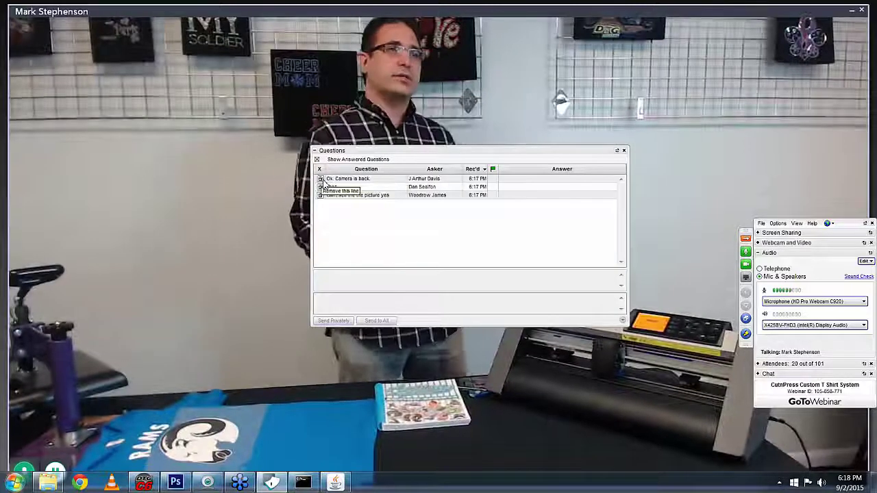
pyautogui.click(320, 182)
pyautogui.click(320, 182)
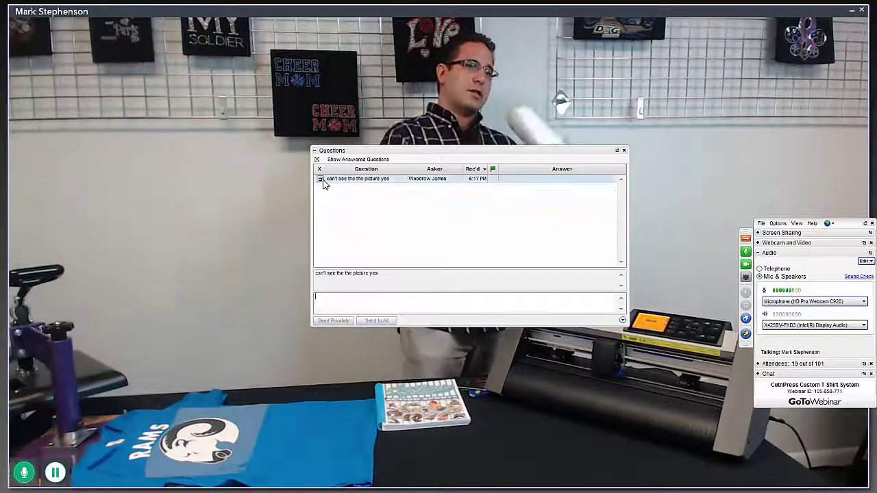
pyautogui.click(321, 183)
pyautogui.click(624, 150)
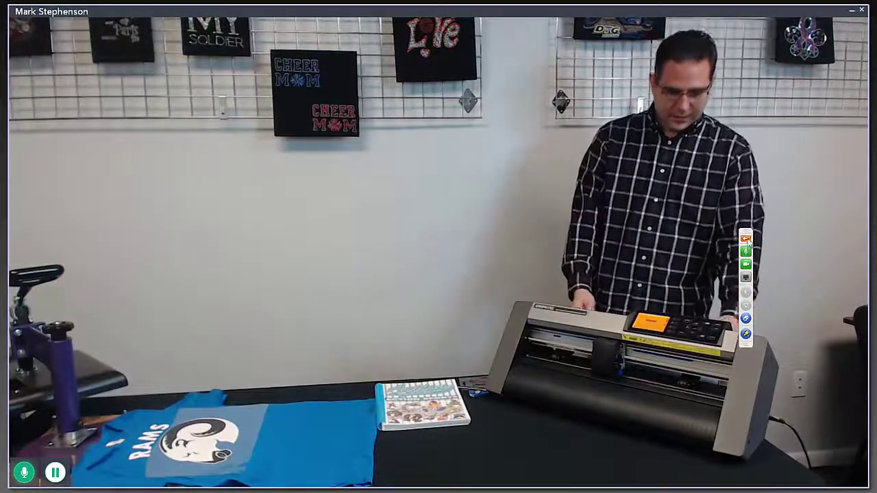
pyautogui.moveTo(748, 236); pyautogui.dragTo(819, 240)
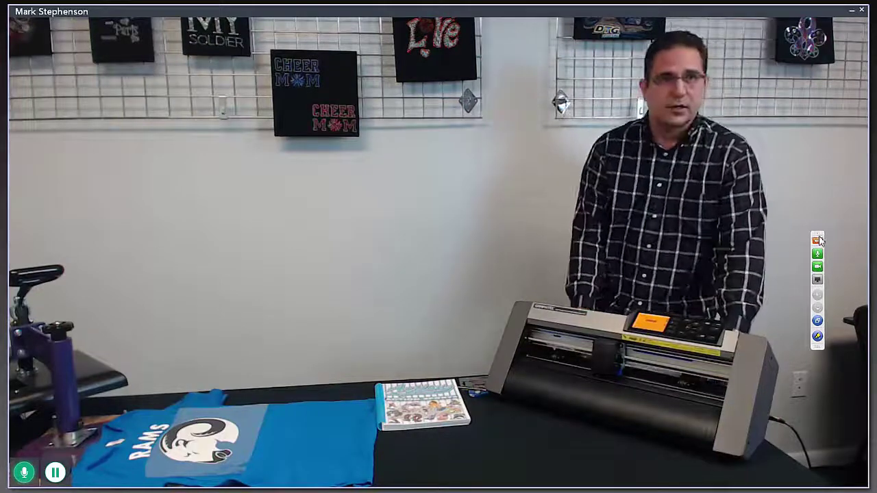